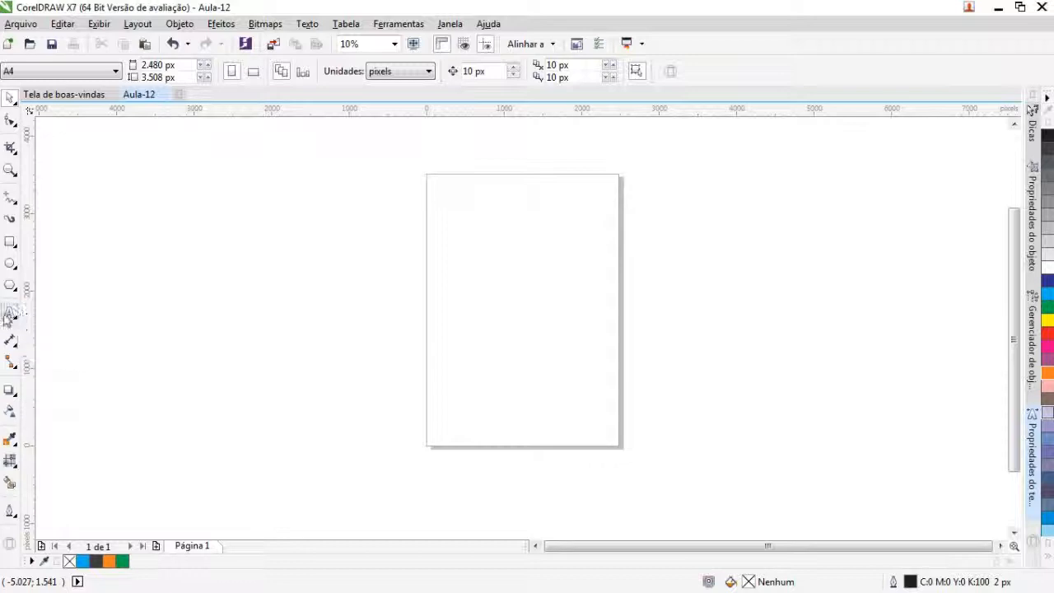
Step: Create the artistic text "Texto aula." near the upper-left corner of the page
left_click(10, 313)
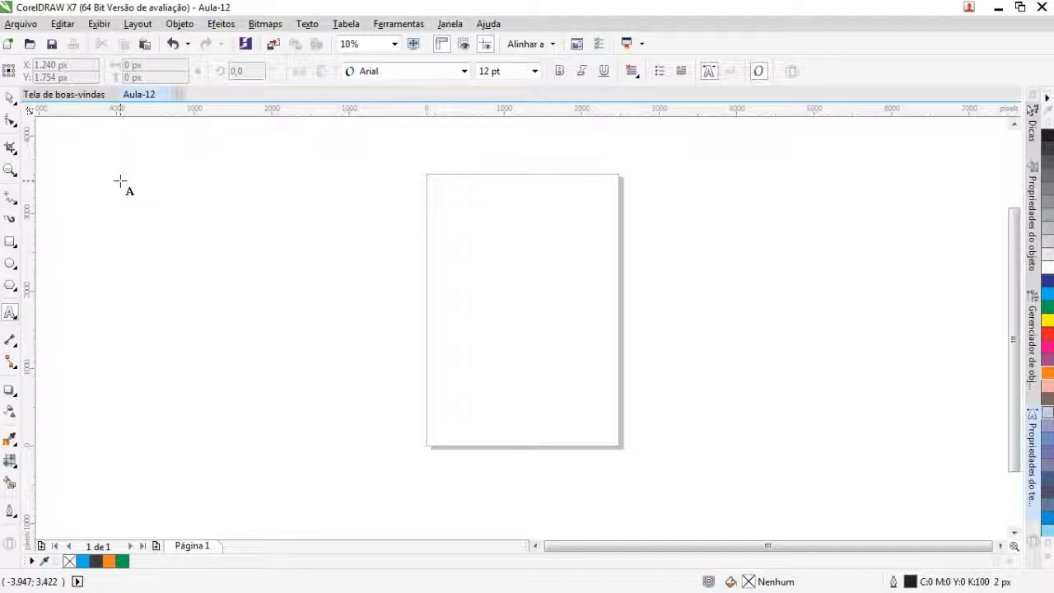
left_click(441, 198)
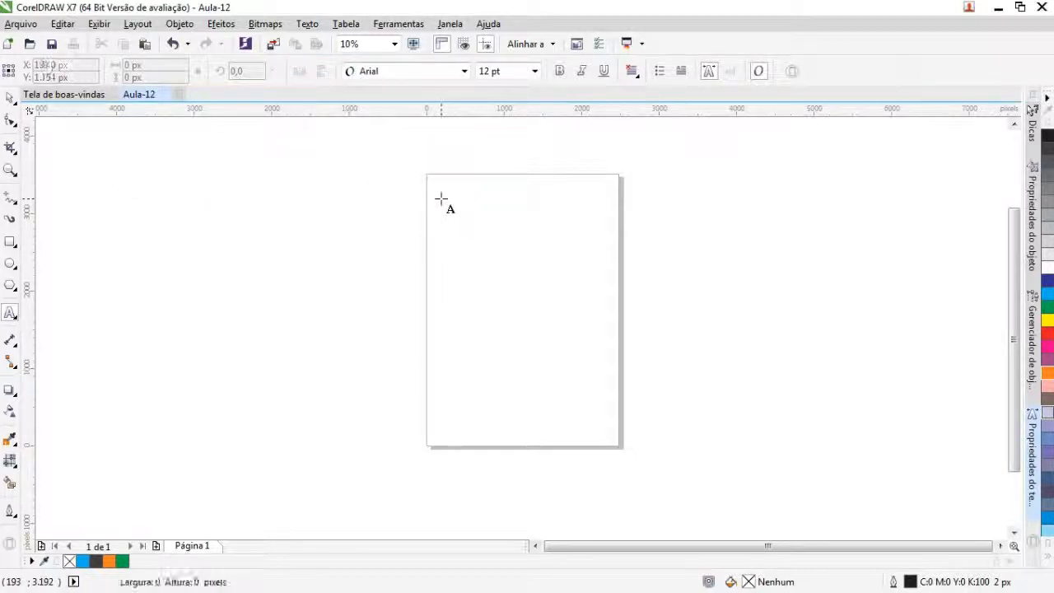
scroll(455, 189, "up", 1)
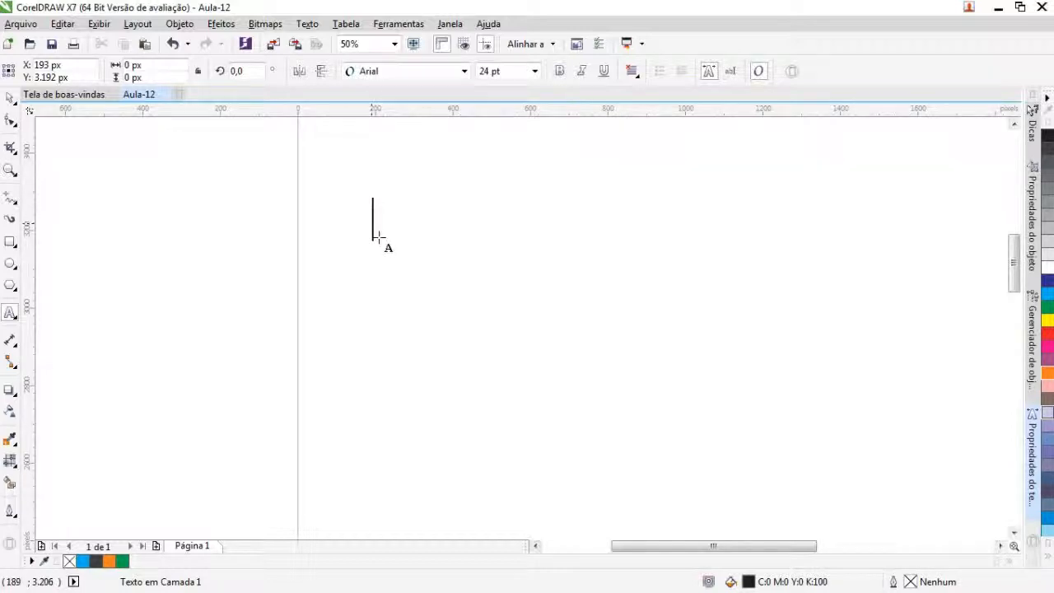
scroll(414, 231, "down", 1)
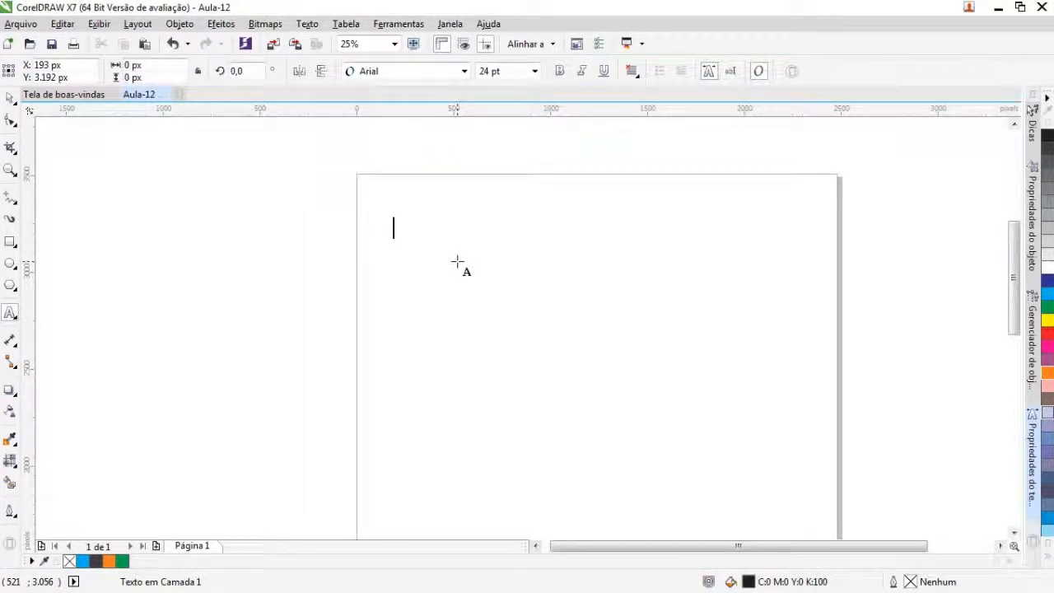
type("Texto aula")
key("Escape")
type(".")
key("Escape")
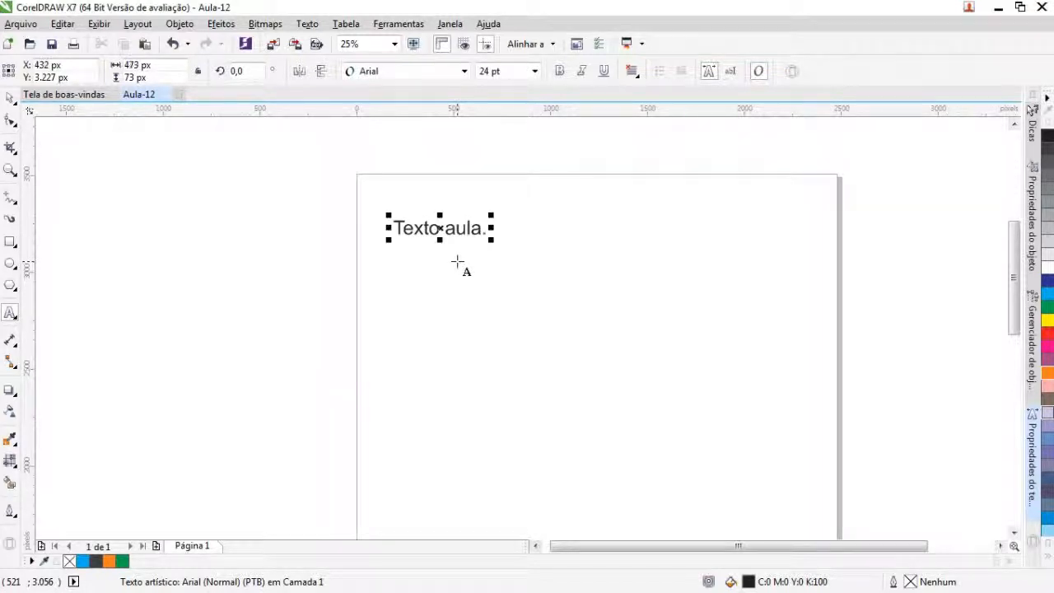
Step: Change the font of the whole "Texto aula." text to Blackoak Std
left_click(9, 98)
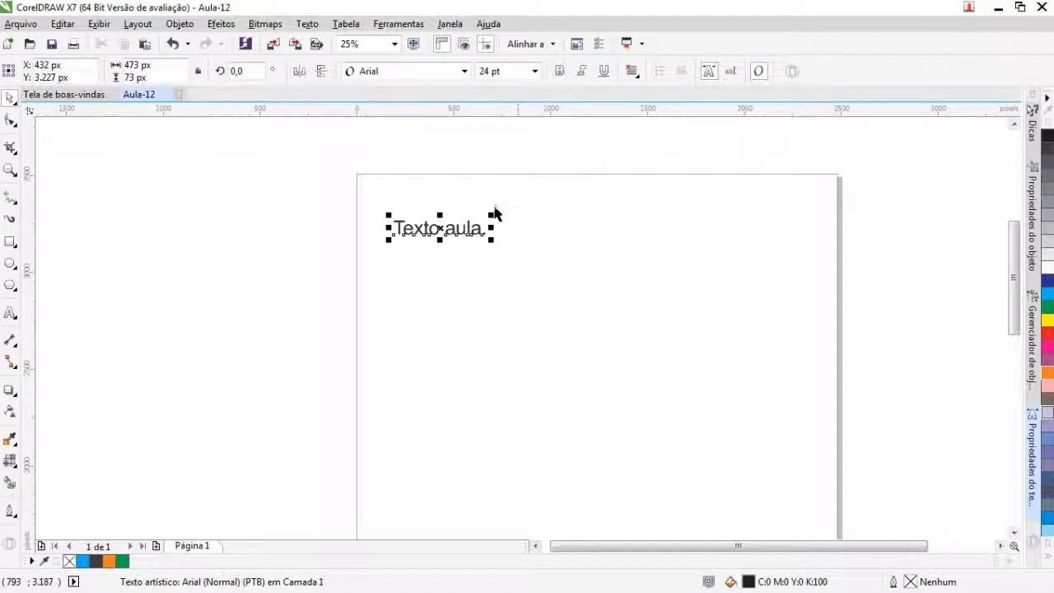
left_click(466, 228)
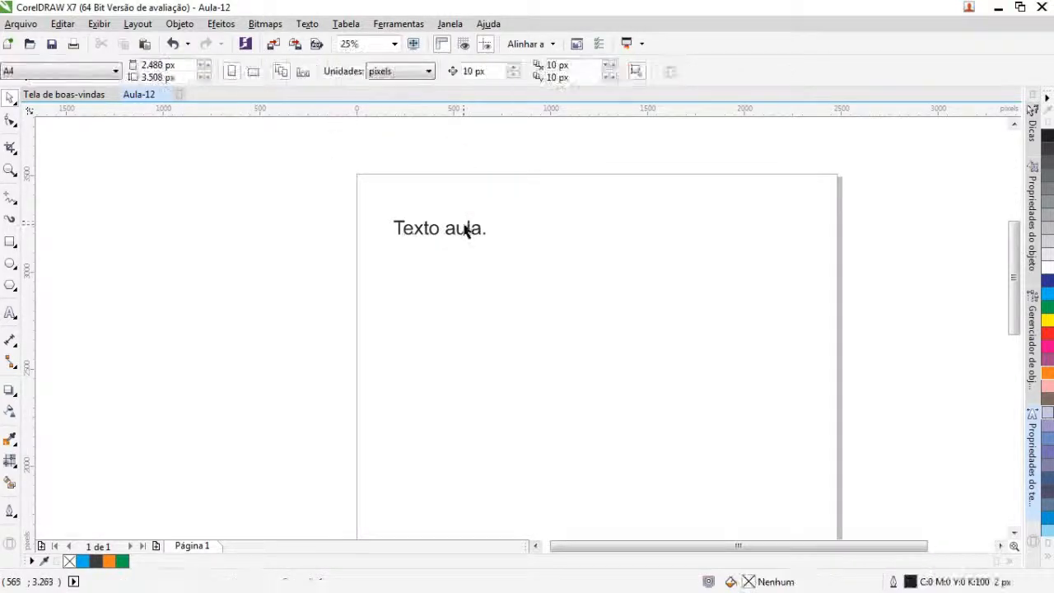
double_click(454, 229)
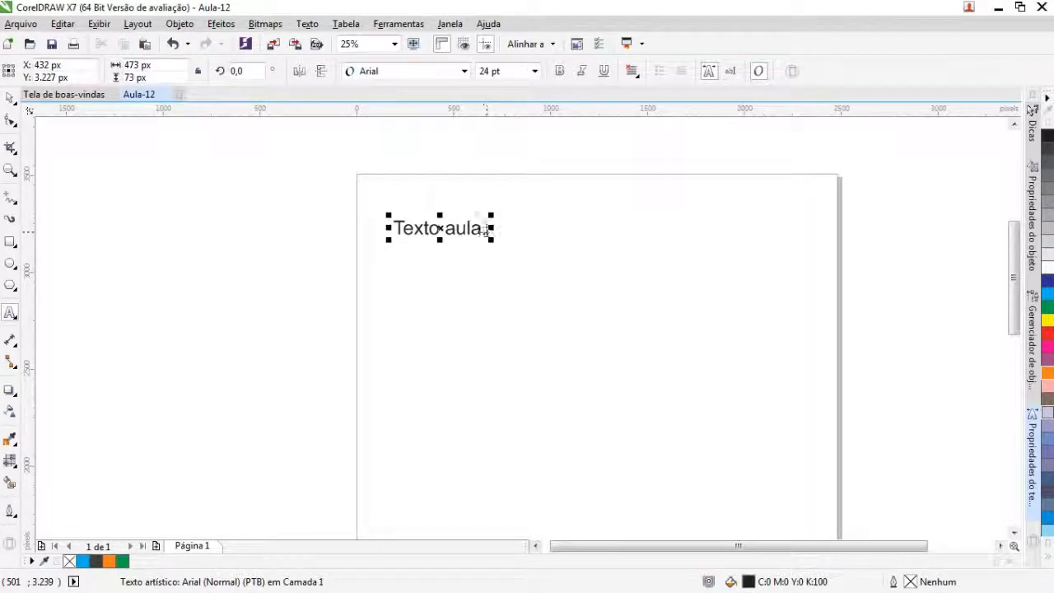
left_click_drag(486, 232, 409, 177)
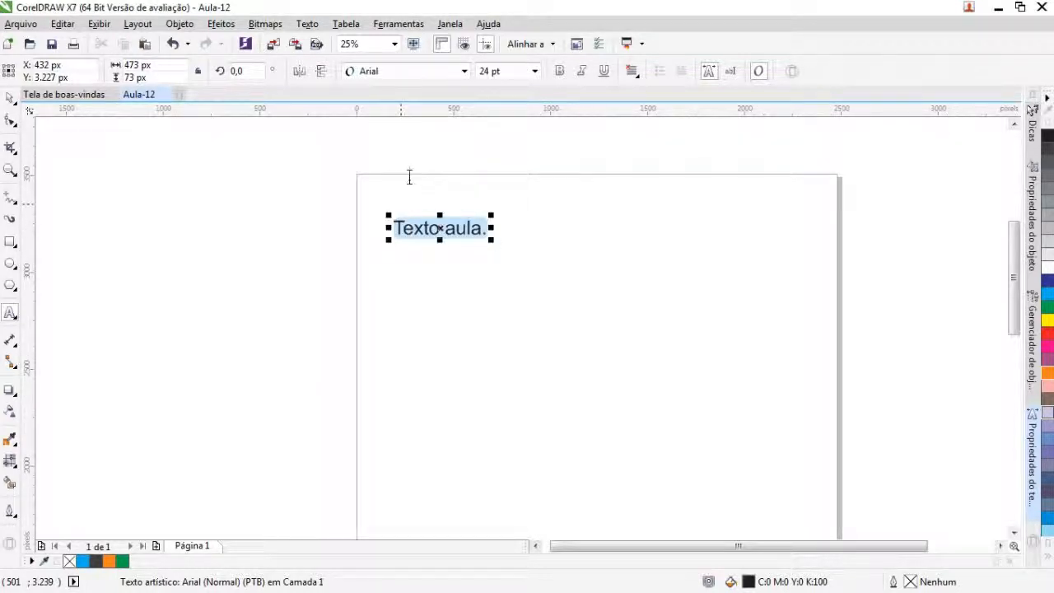
left_click(464, 71)
left_click(464, 71)
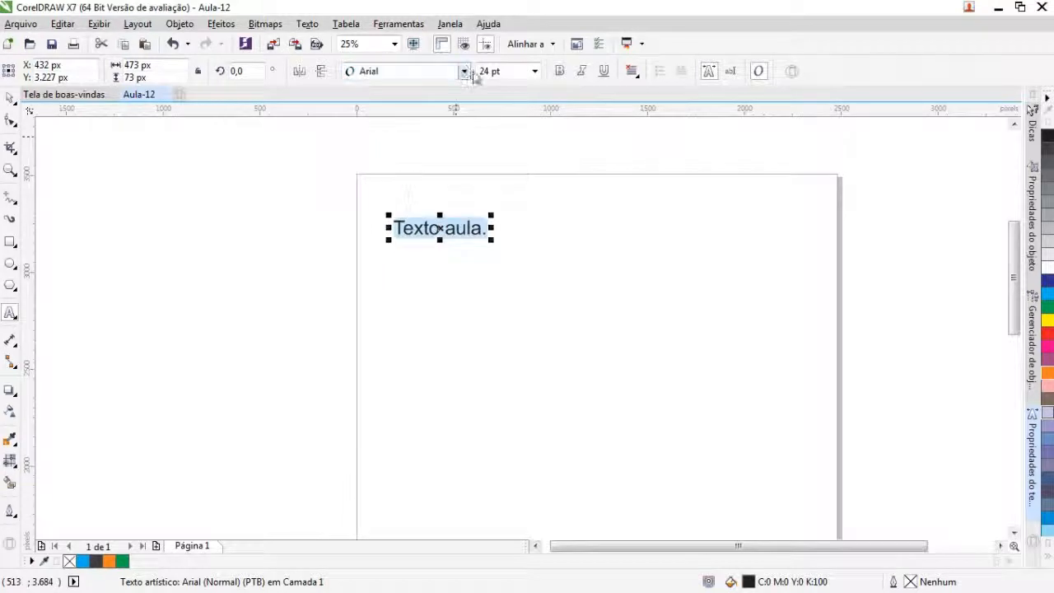
left_click(464, 72)
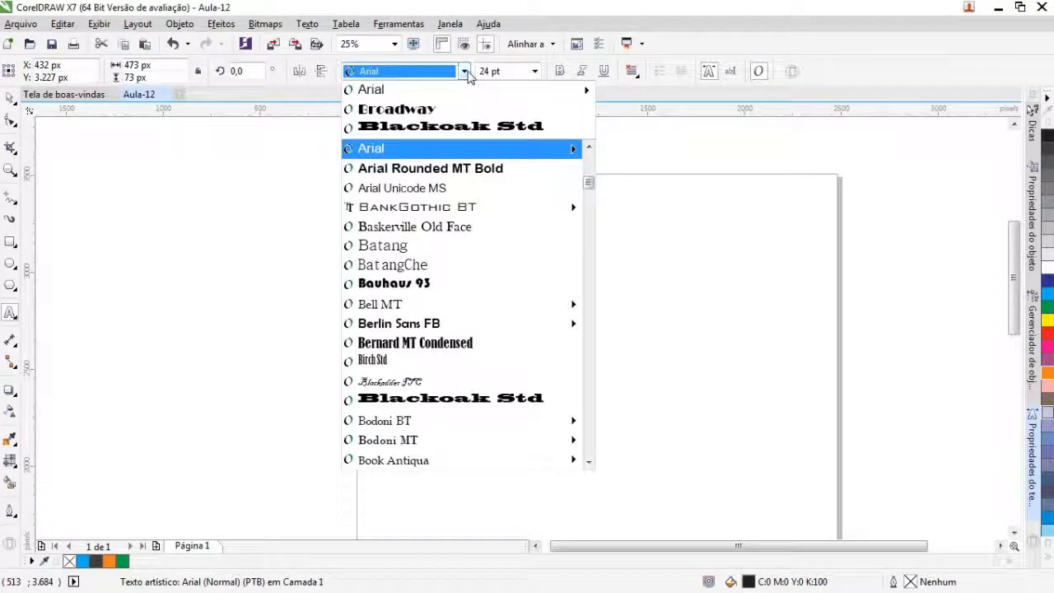
left_click(443, 130)
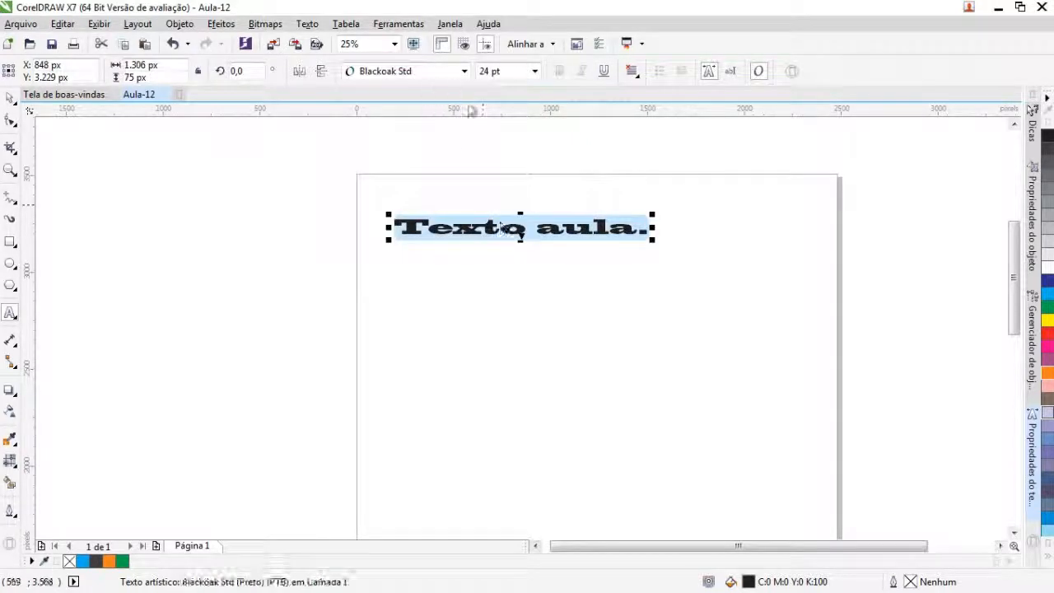
Step: Try mirroring the text horizontally and vertically, restoring its orientation each time
left_click(297, 74)
left_click(297, 74)
left_click(320, 74)
left_click(320, 74)
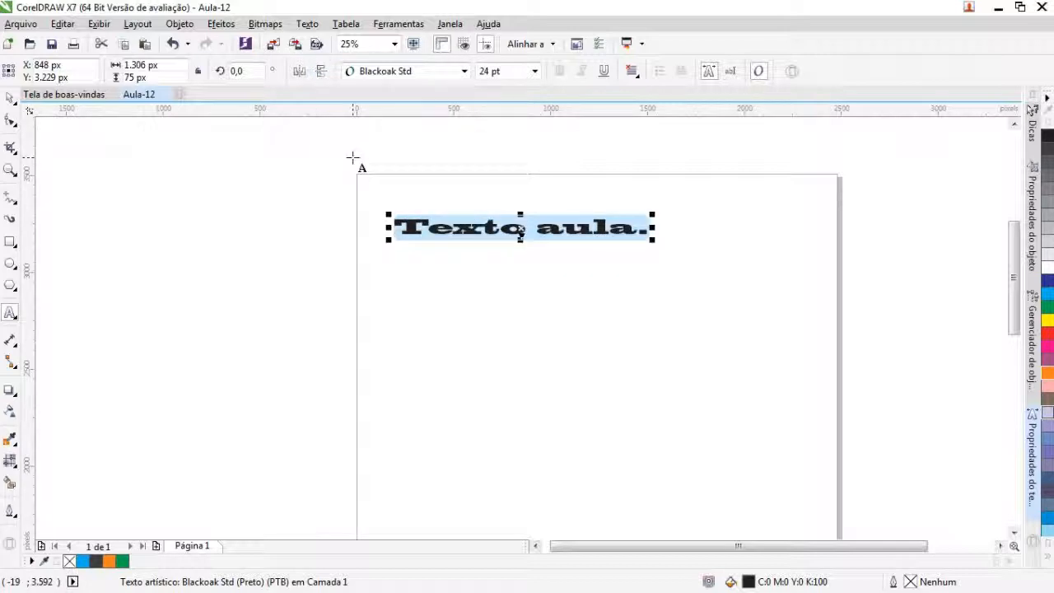
Step: Enlarge the text proportionally from its lower-right corner to about 1,838 px wide, roughly 34 pt
left_click(535, 72)
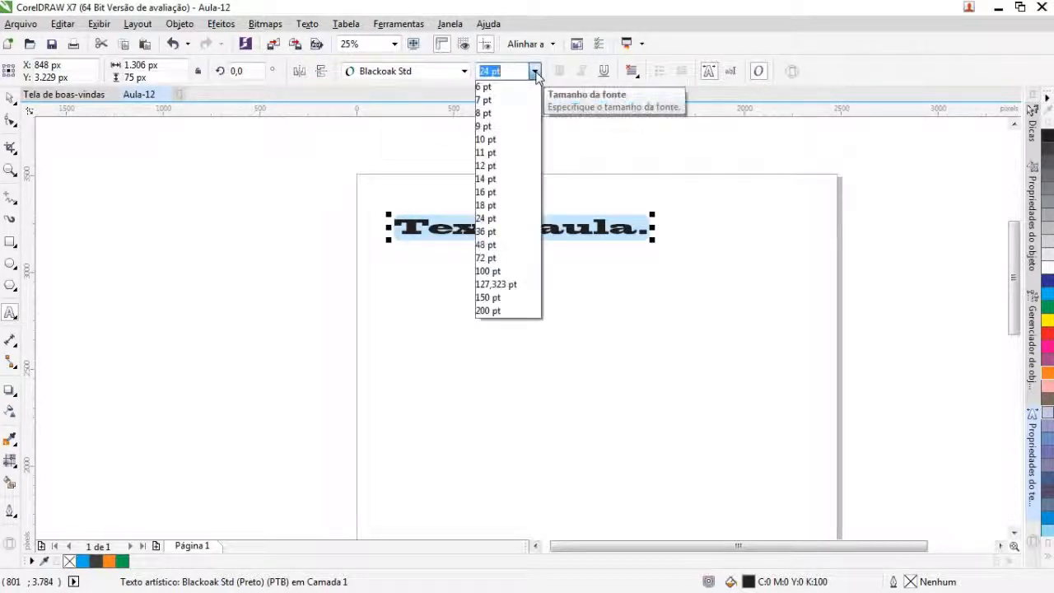
left_click(535, 74)
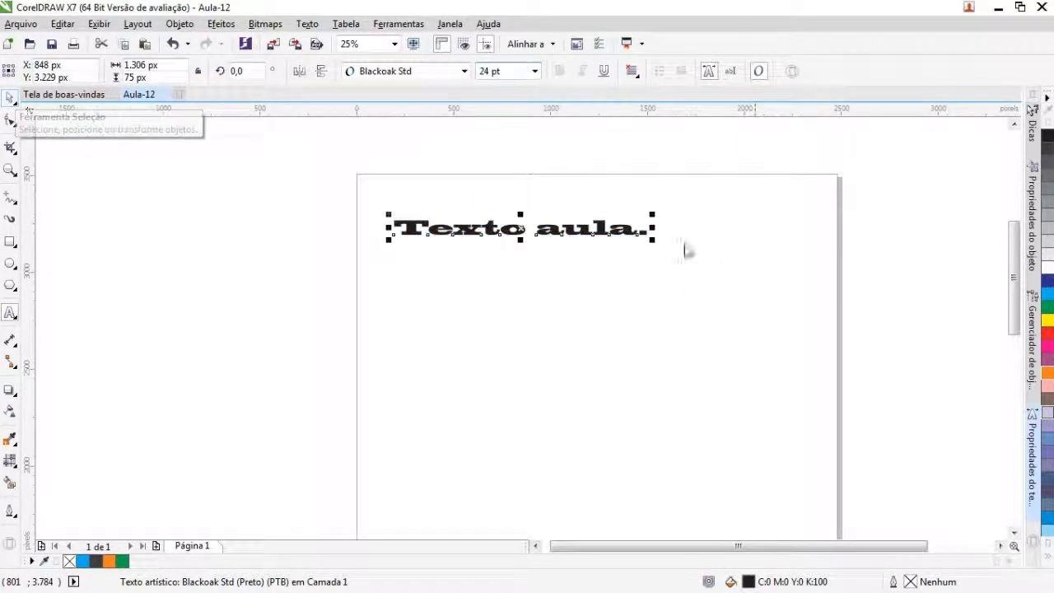
left_click_drag(652, 240, 752, 305)
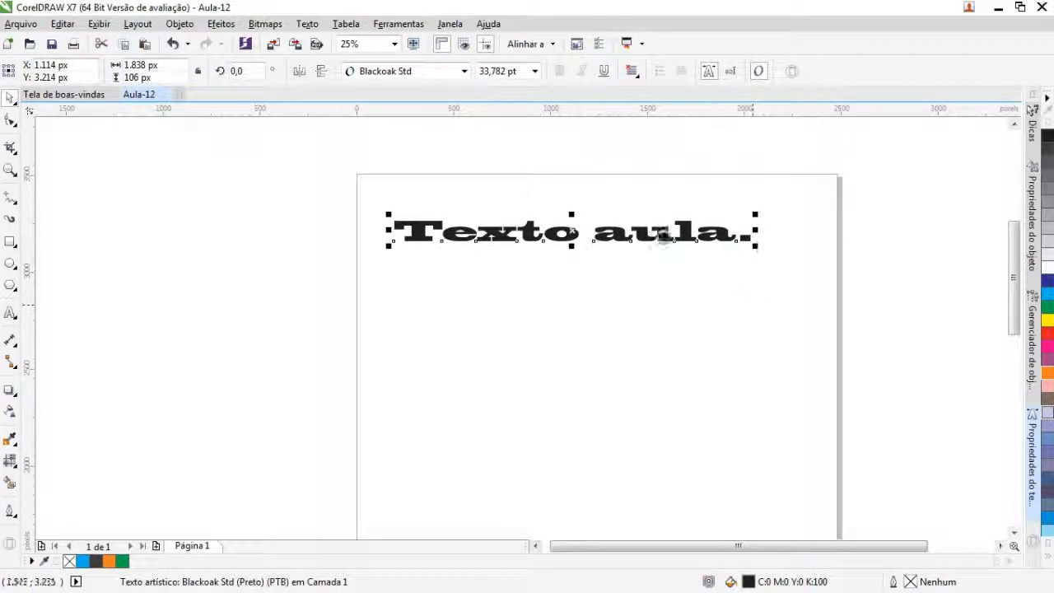
Step: Underline the entire "Texto aula." text and leave its alignment setting as it is
double_click(663, 238)
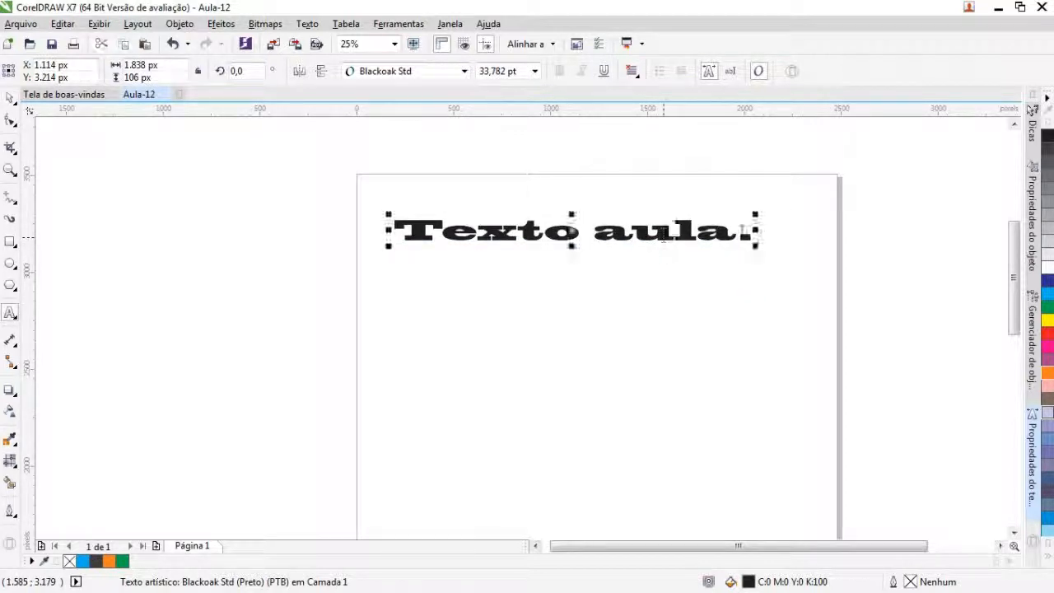
left_click_drag(753, 234, 393, 225)
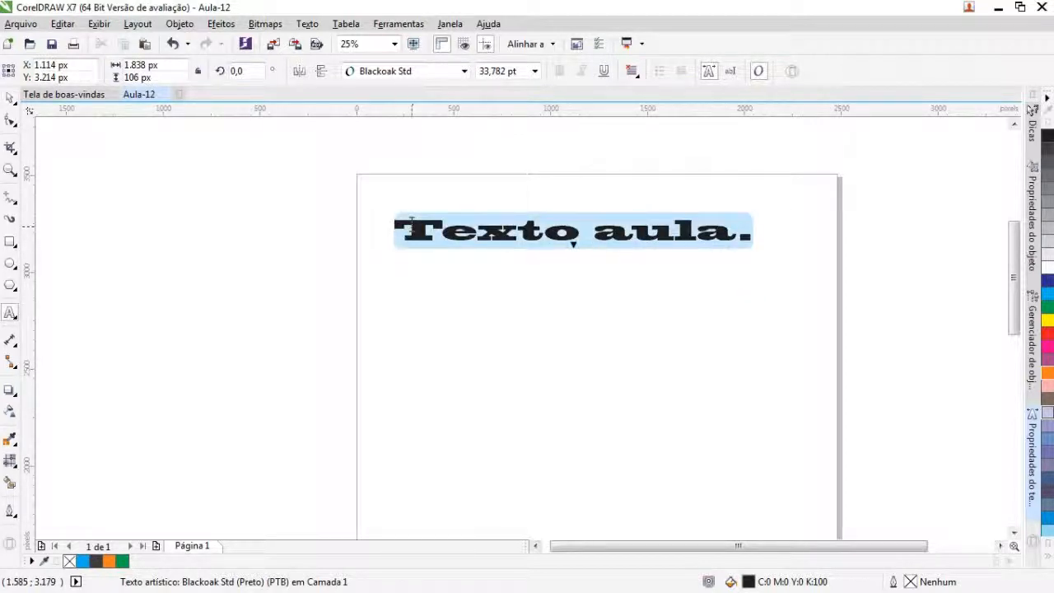
left_click(604, 72)
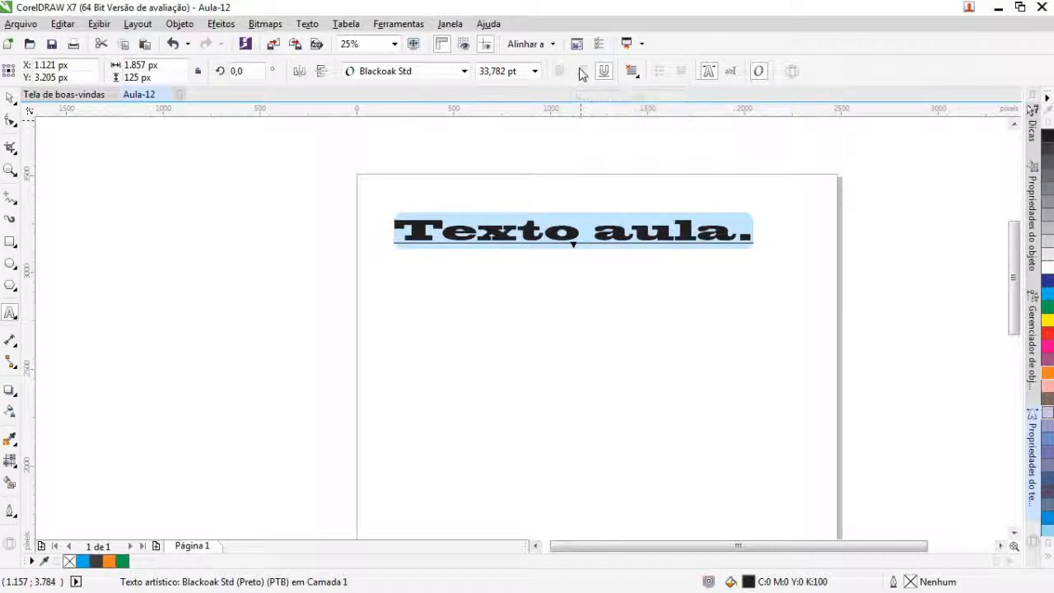
left_click(638, 80)
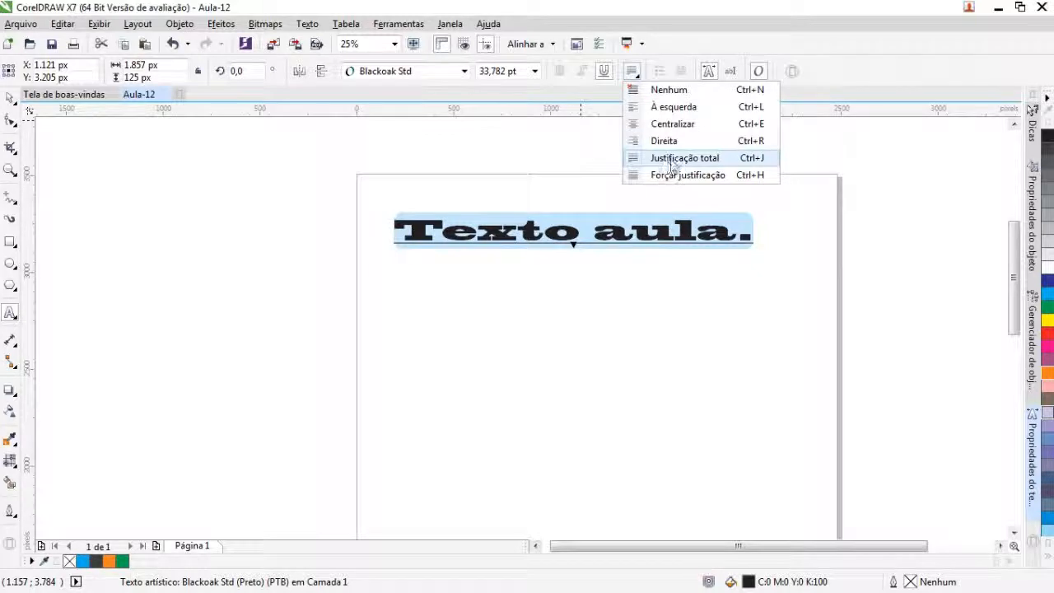
left_click(743, 13)
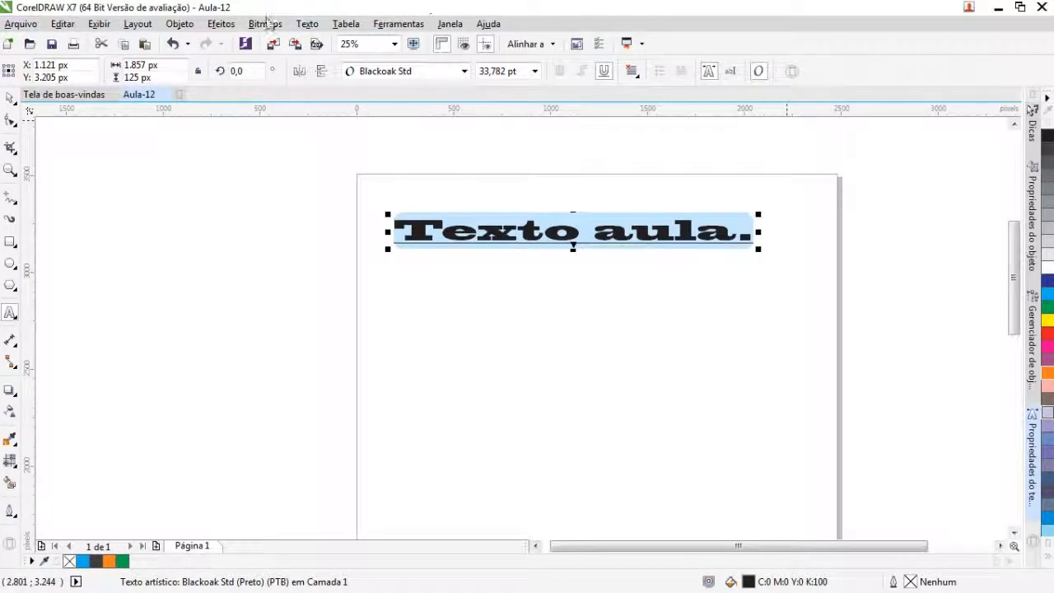
Step: Display the text properties (Propriedades do texto) for the selected text
left_click(308, 25)
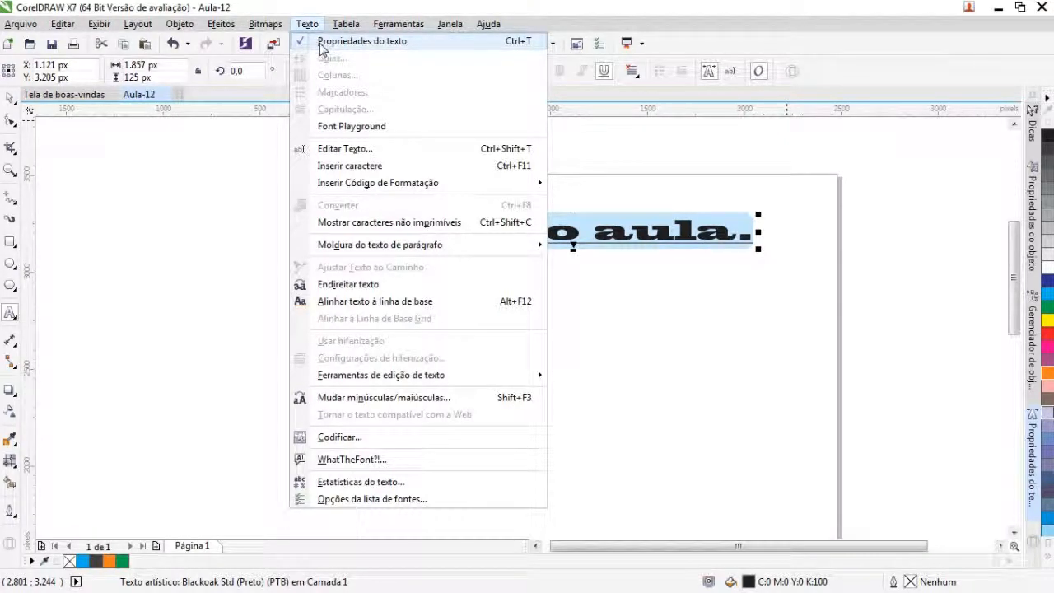
left_click(320, 46)
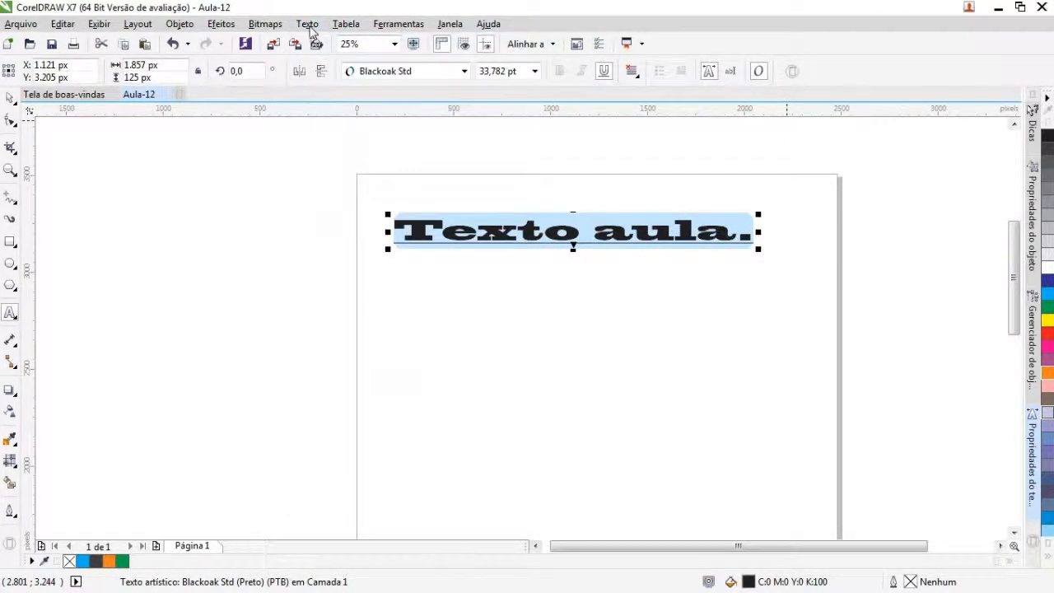
left_click(309, 24)
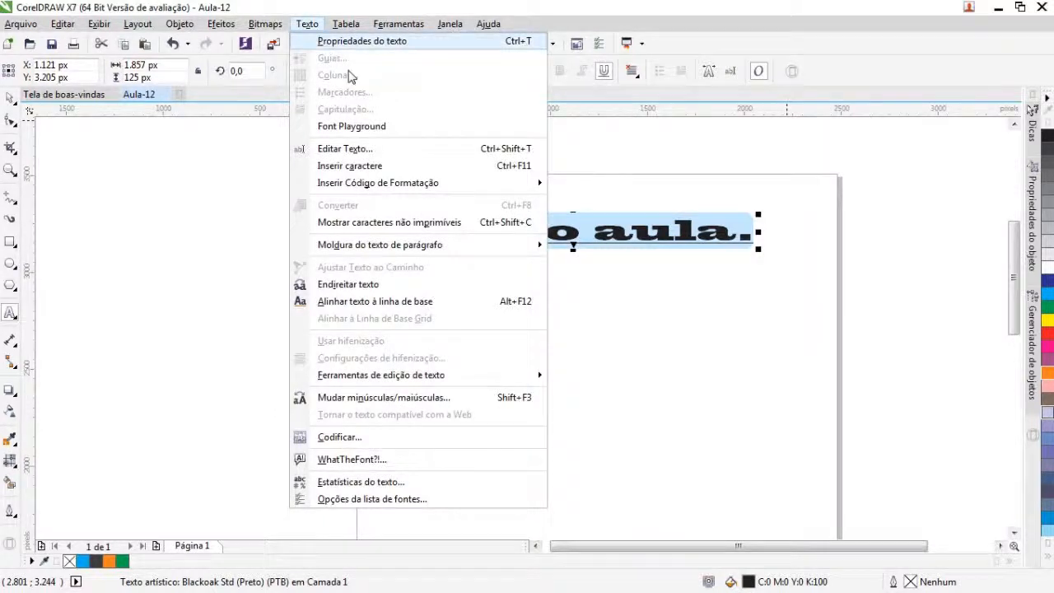
left_click(351, 43)
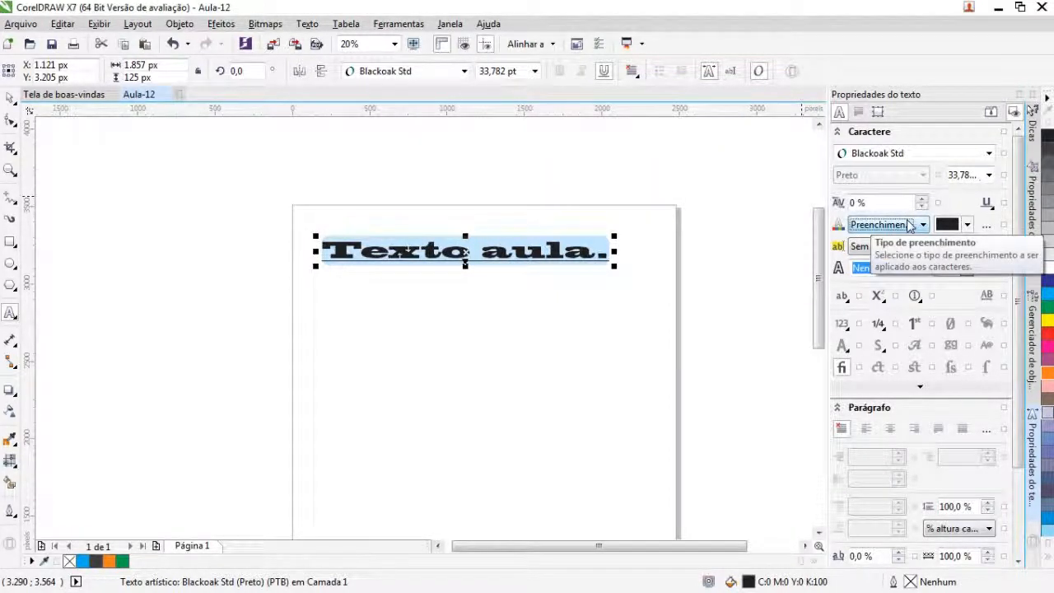
Step: Give the characters a uniform fill, trying pink and purple before settling on black, C75 M68 Y65 K90
left_click(910, 227)
left_click(902, 251)
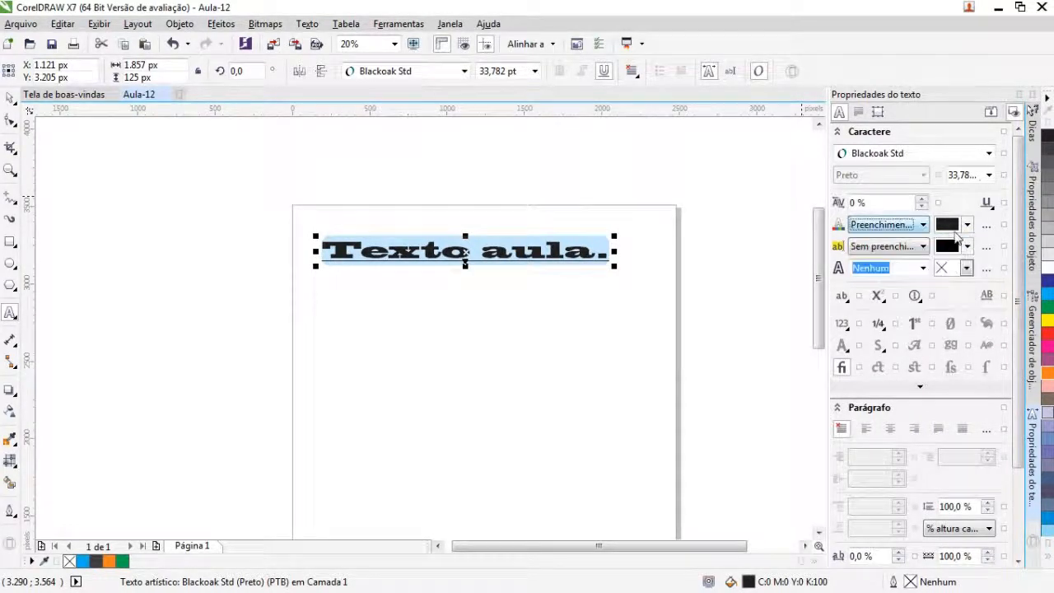
left_click(968, 225)
left_click(947, 306)
left_click(984, 318)
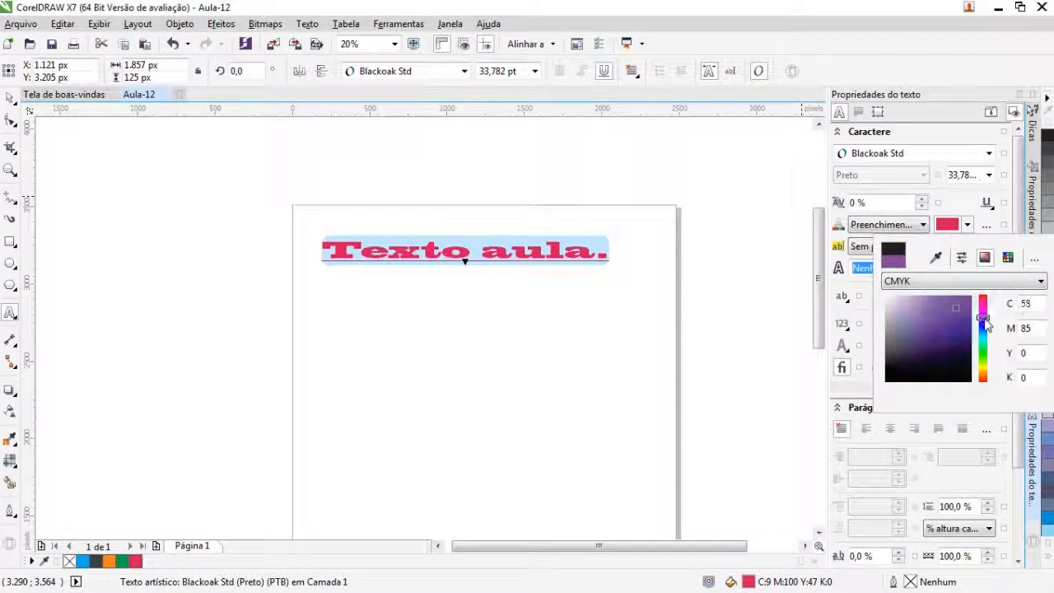
left_click(899, 378)
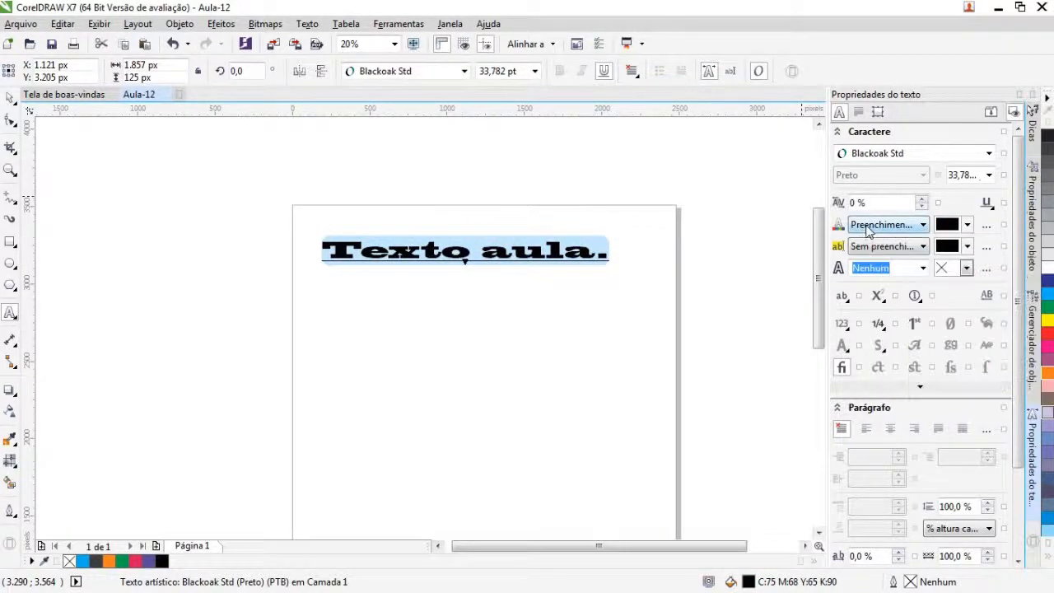
left_click(880, 230)
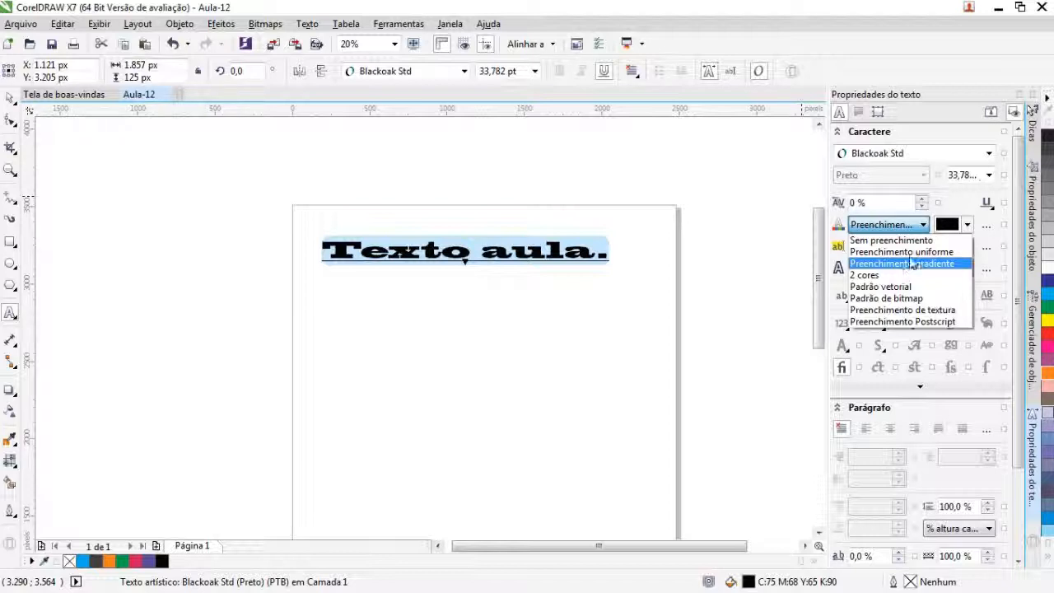
left_click(951, 206)
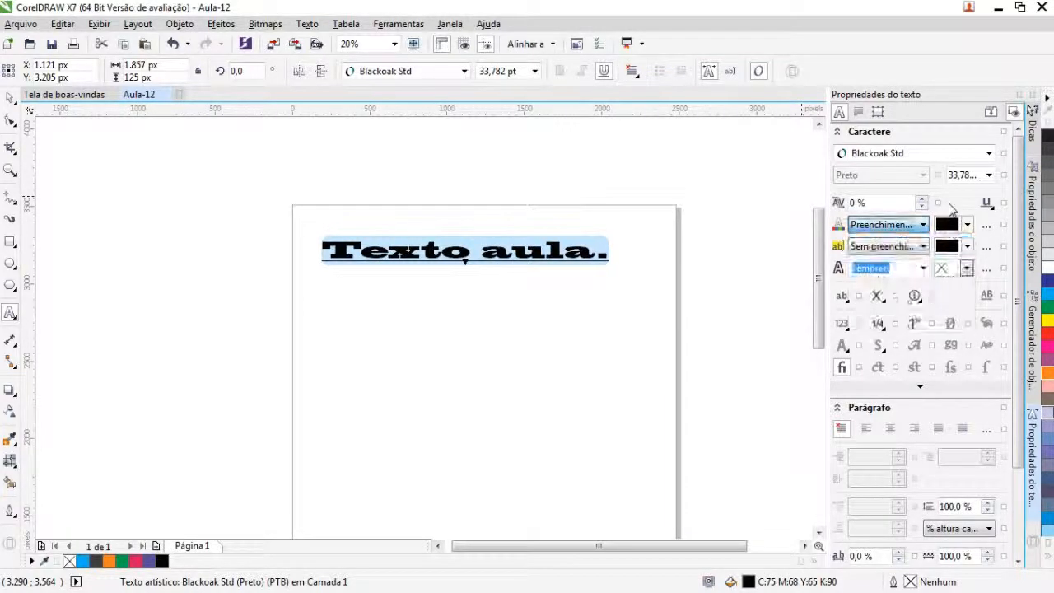
left_click(908, 249)
left_click(908, 248)
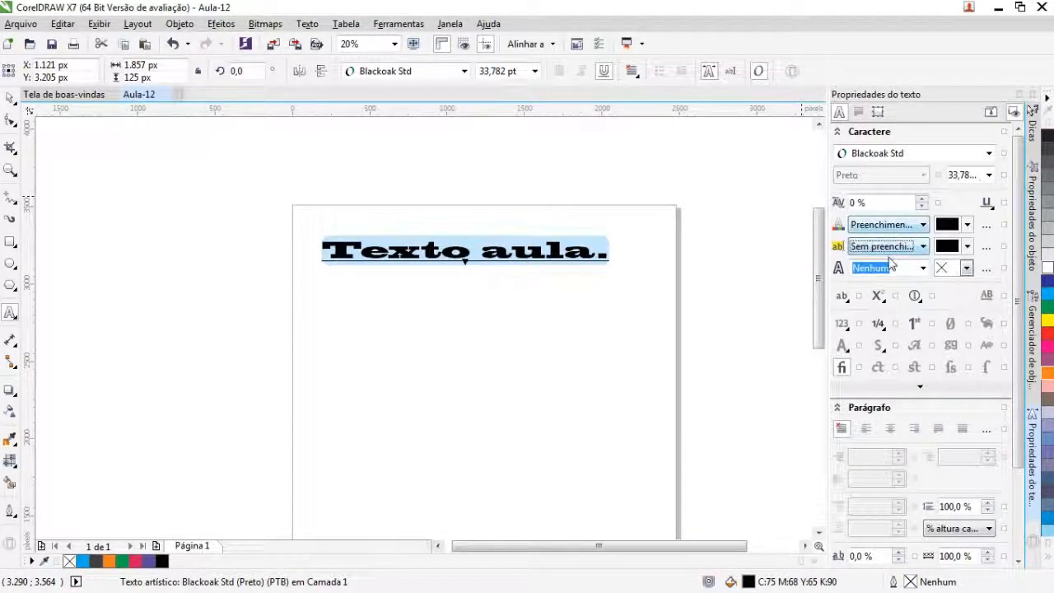
left_click(899, 250)
left_click(898, 250)
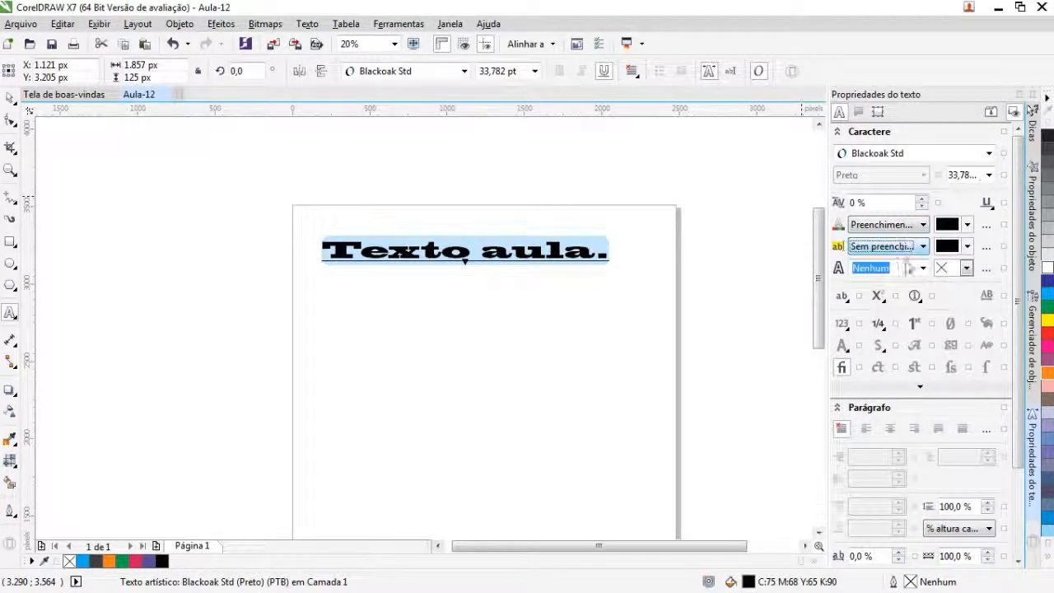
Step: Add a 1 px outline to the characters and colour it yellow, M0 Y100
left_click(924, 268)
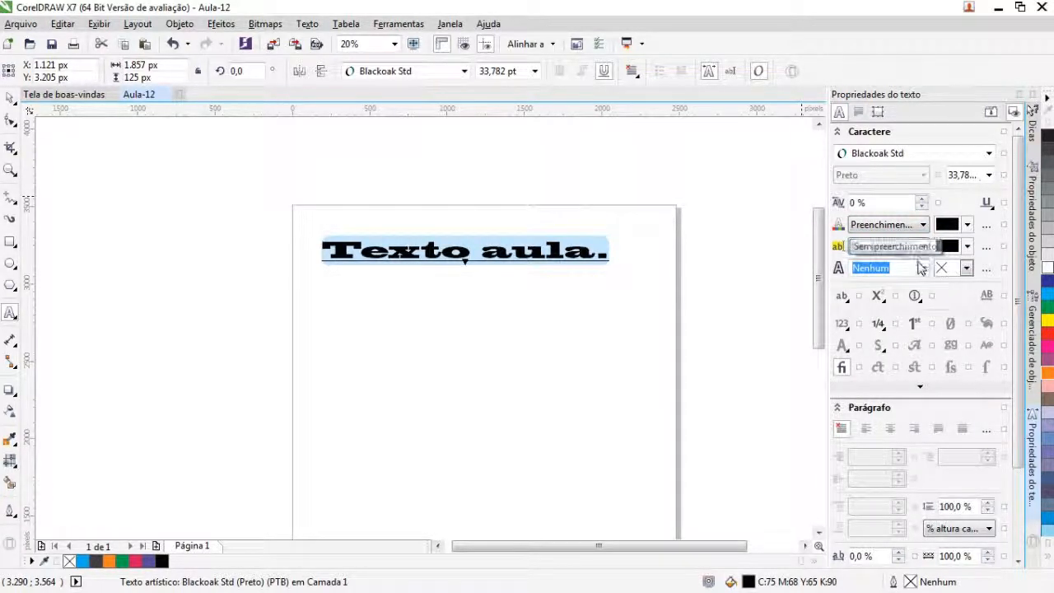
left_click(922, 269)
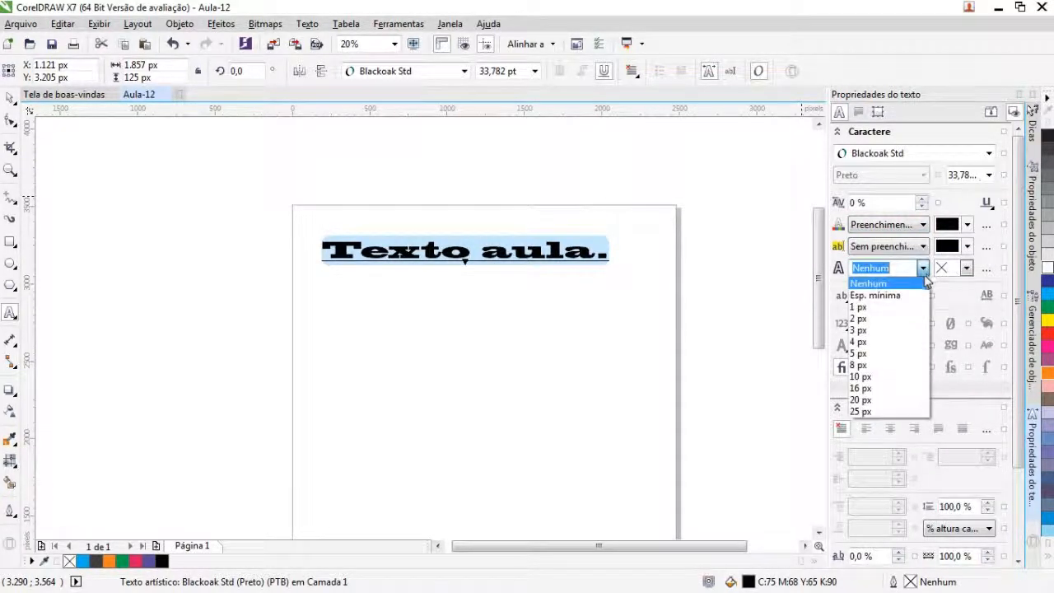
left_click(892, 307)
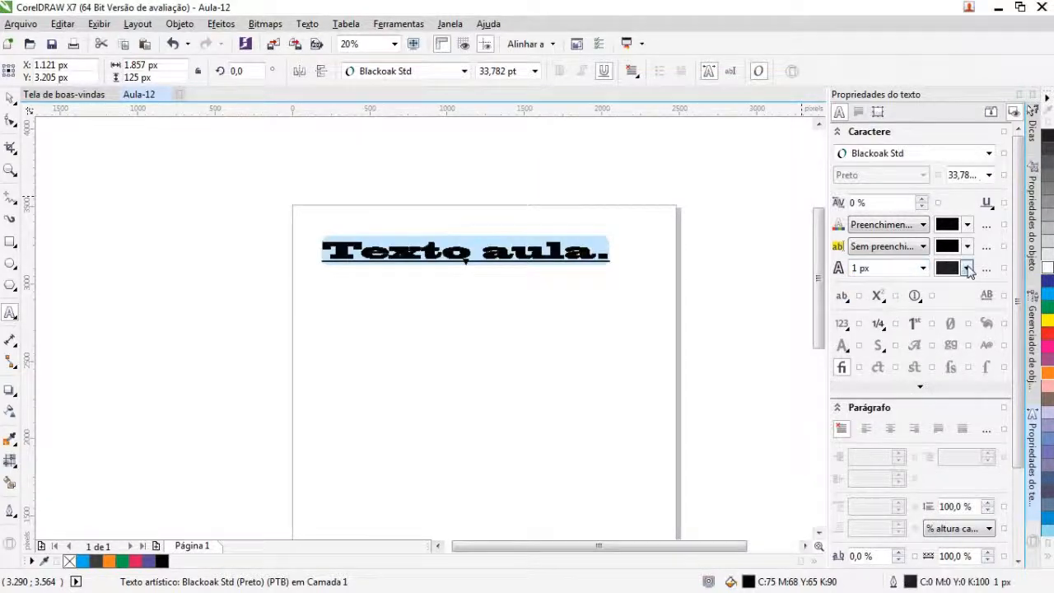
left_click(967, 268)
left_click(978, 310)
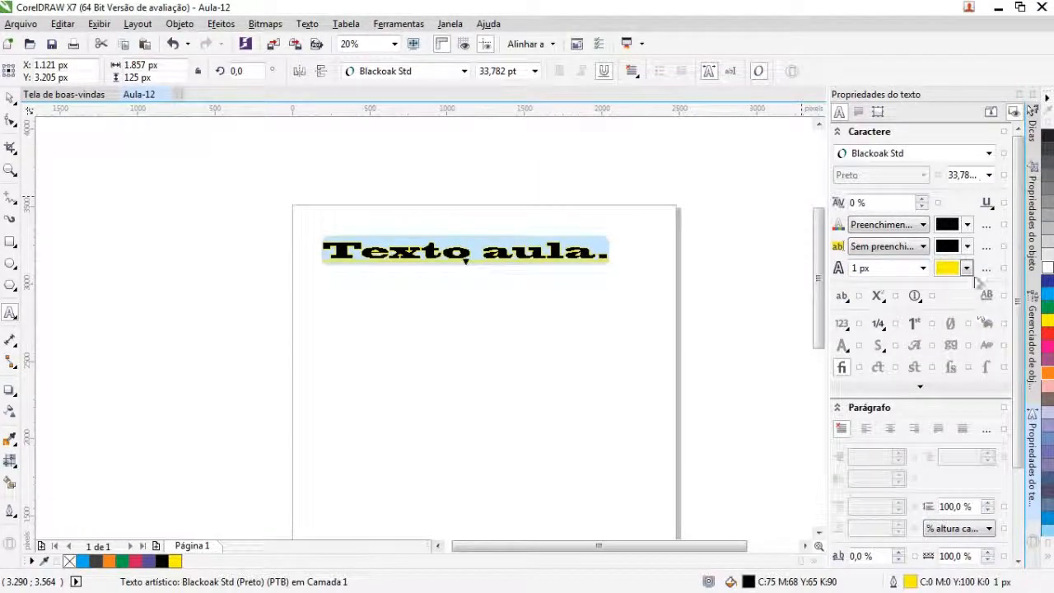
Step: Thicken the character outline to 2 px and recolour it, trying blue, C100 M100, before settling on white
left_click(968, 269)
left_click(924, 270)
left_click(924, 269)
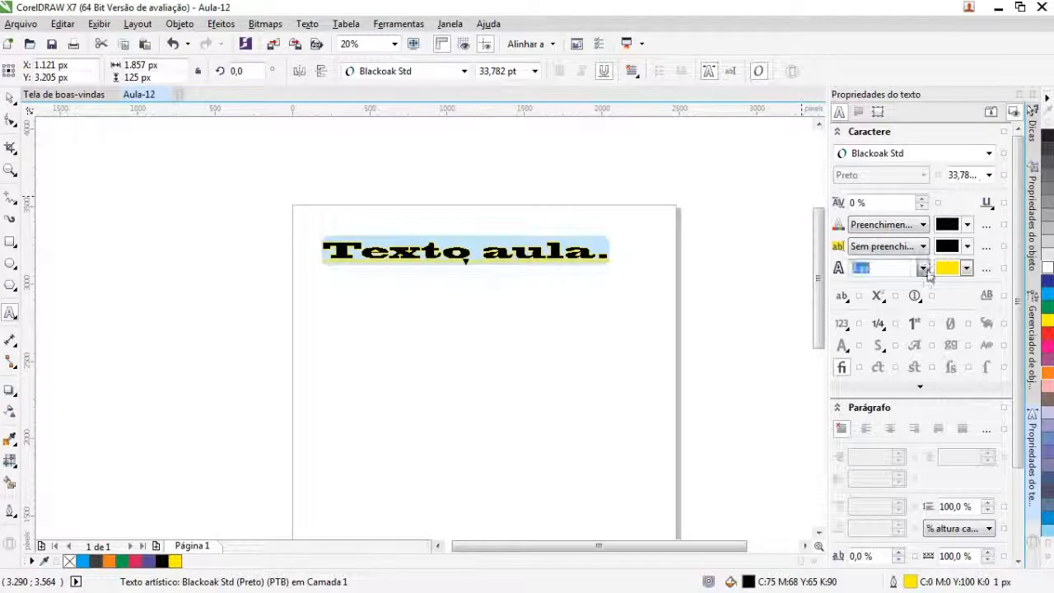
left_click(923, 269)
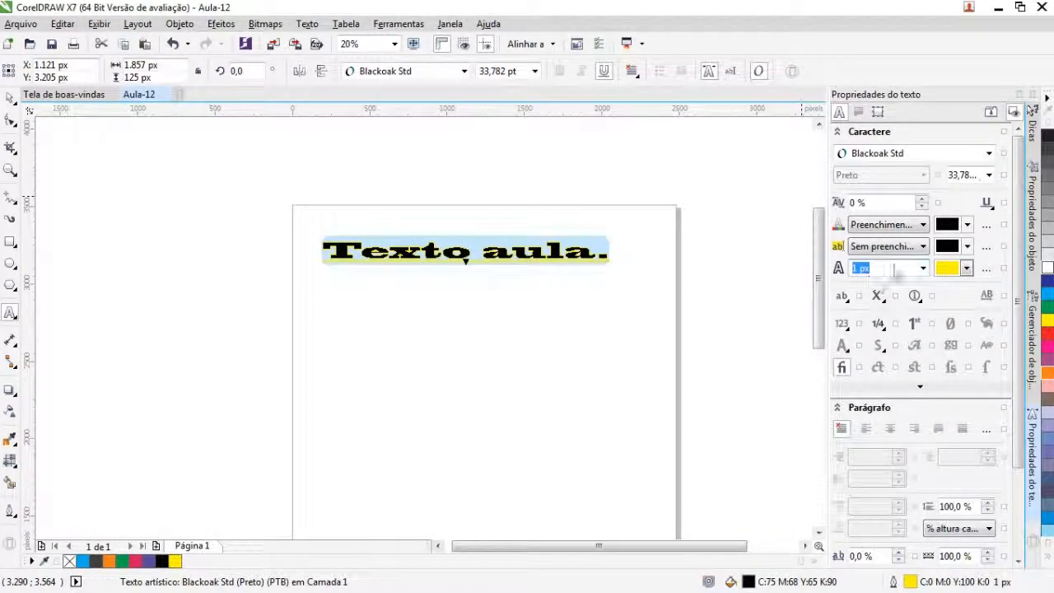
left_click(922, 271)
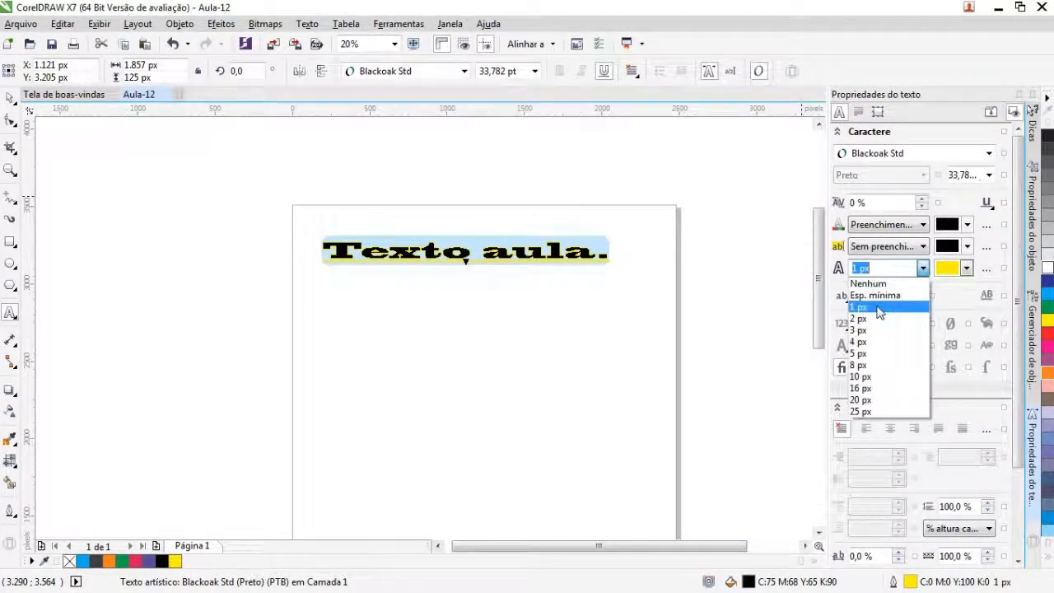
left_click(876, 319)
left_click(966, 268)
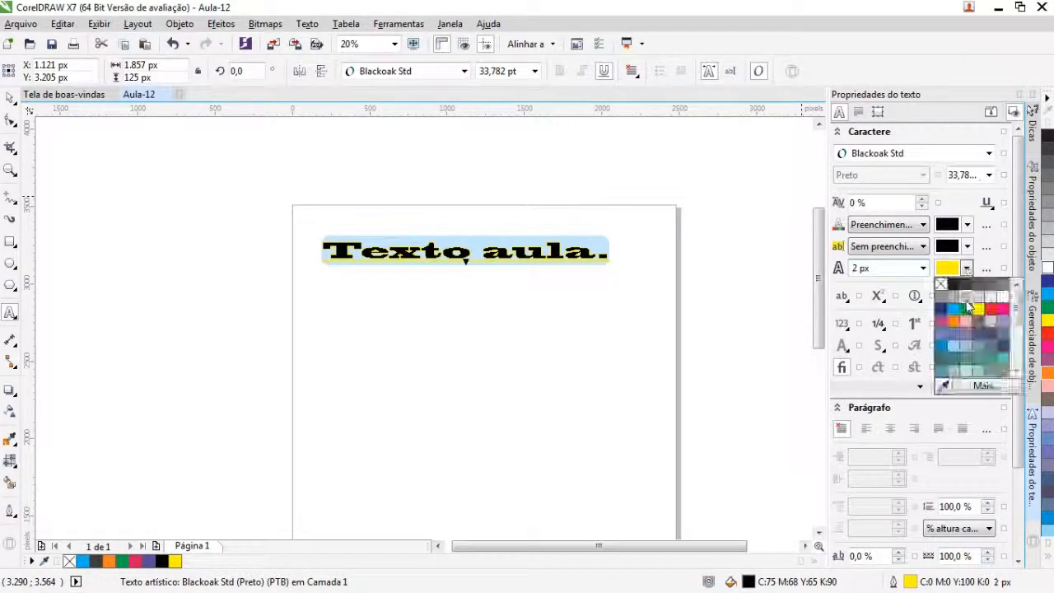
left_click(942, 309)
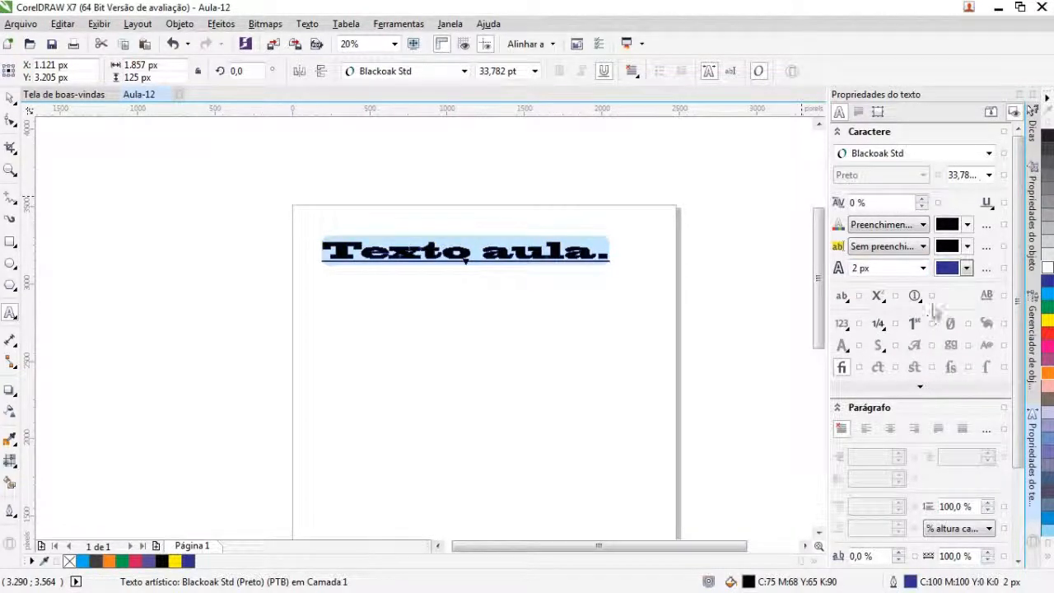
left_click(968, 269)
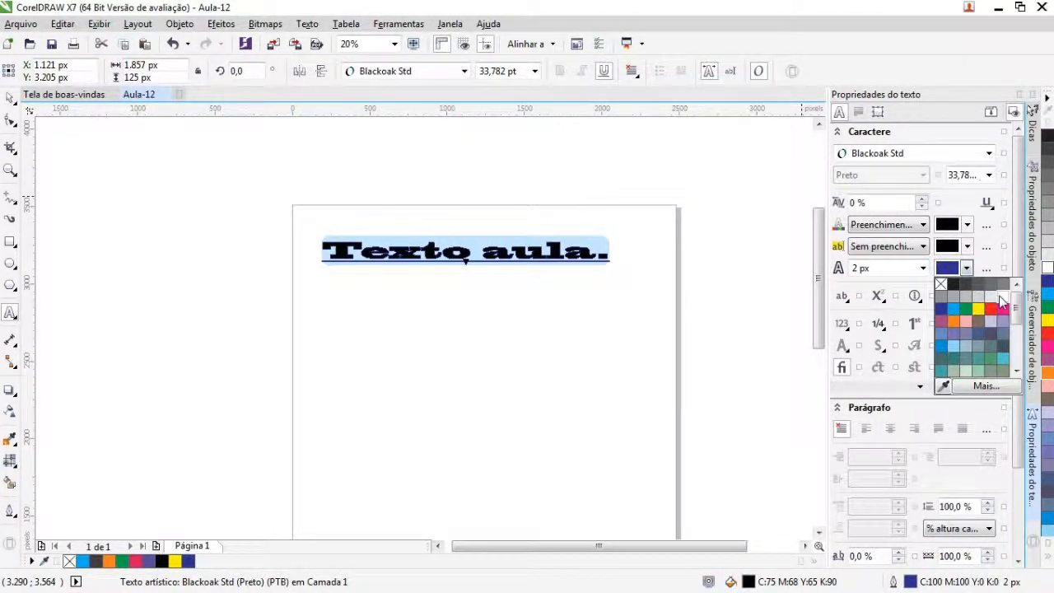
left_click(999, 297)
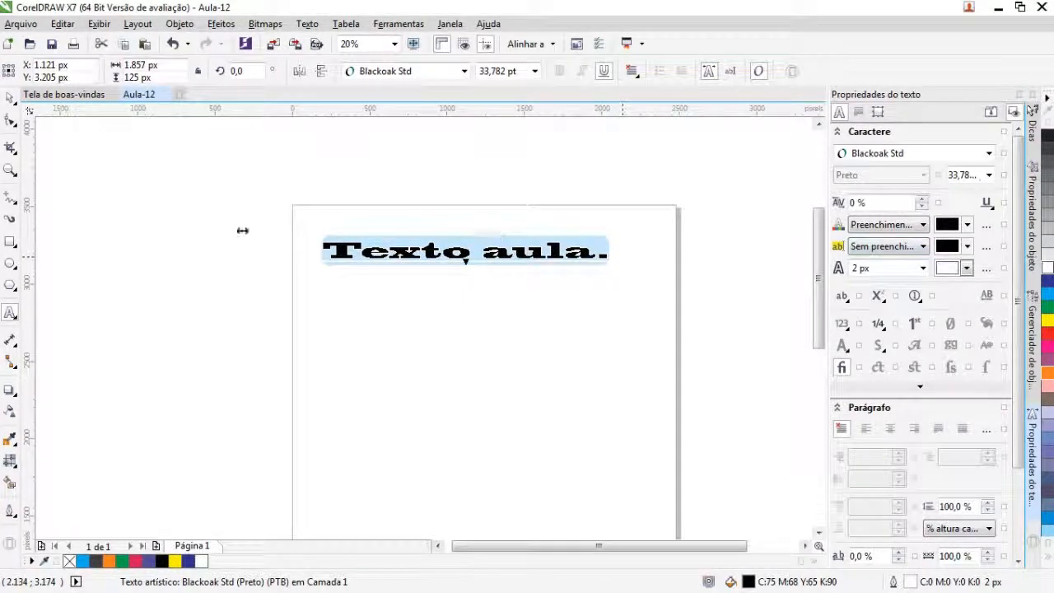
Step: Give the text background a uniform fill and colour it red, #E32020
left_click(873, 248)
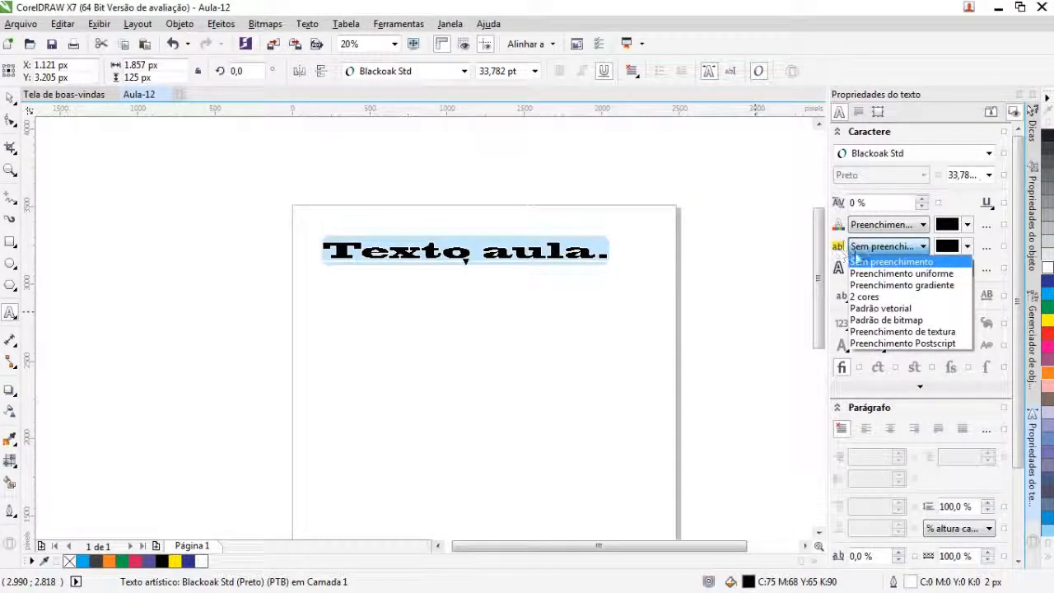
left_click(875, 271)
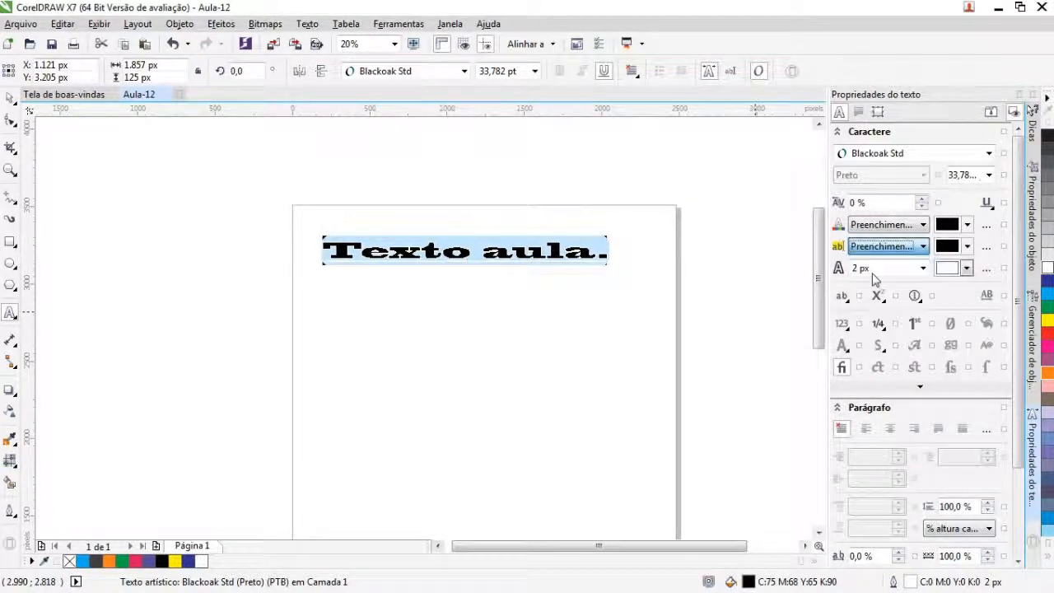
left_click(960, 249)
left_click(959, 327)
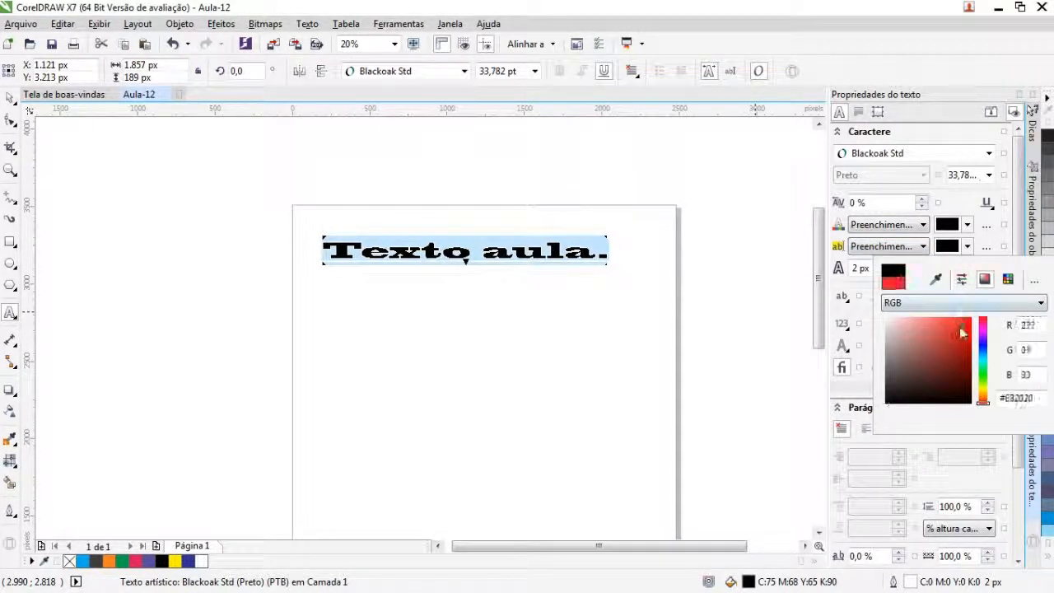
left_click(968, 249)
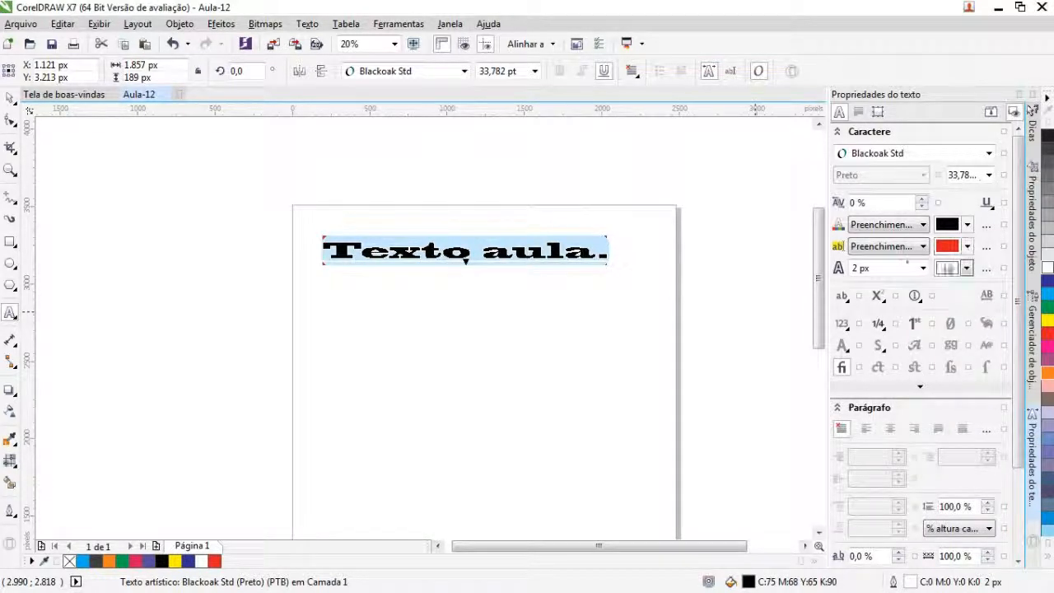
left_click(892, 250)
left_click(881, 274)
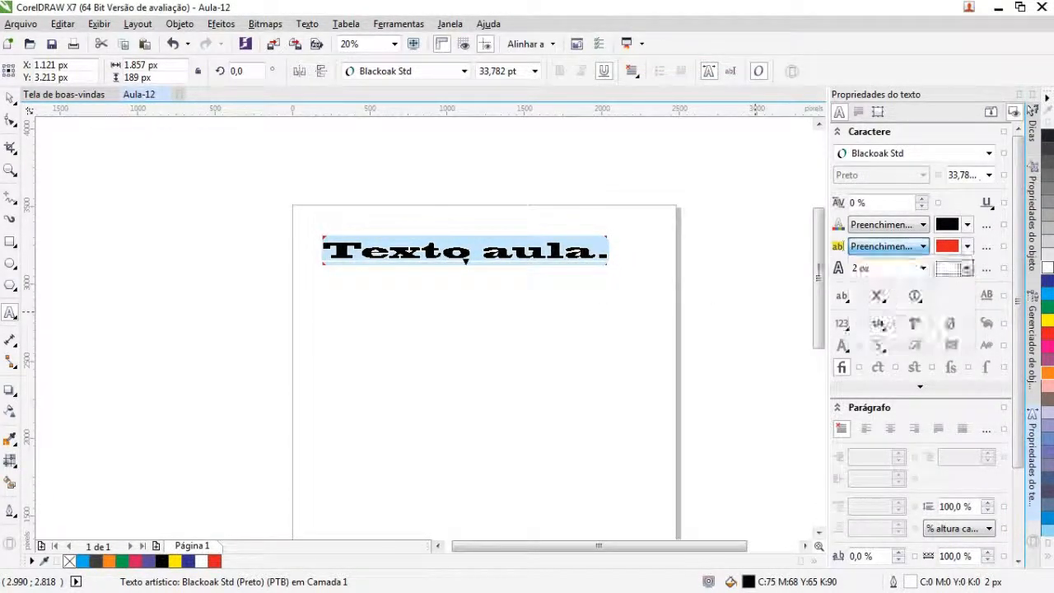
Step: Narrow the text horizontally to about 1,602 px wide, keeping its height, and deselect it
left_click_drag(316, 251, 355, 252)
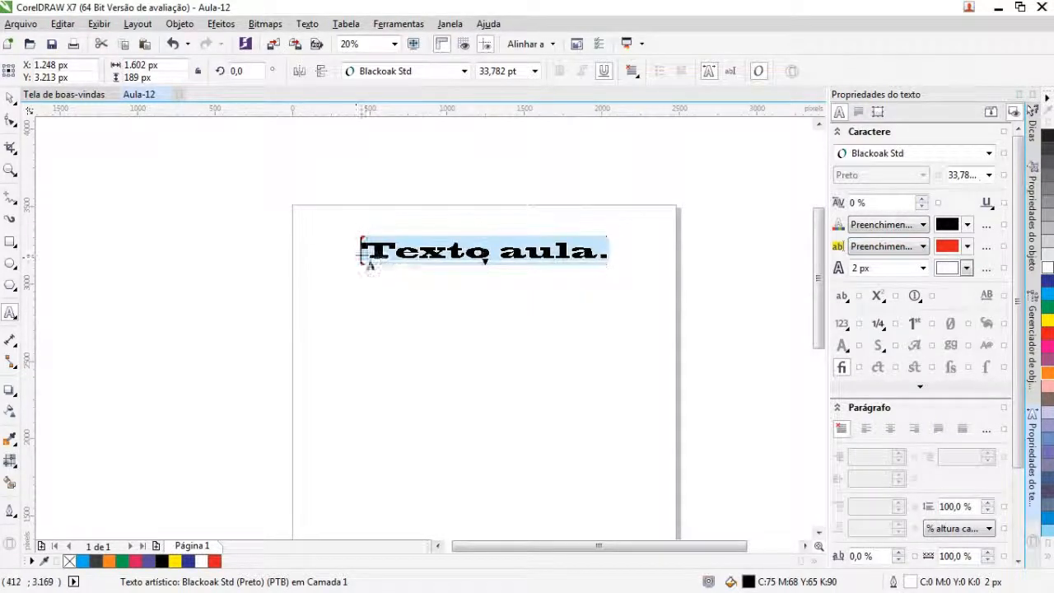
left_click(10, 98)
left_click(527, 351)
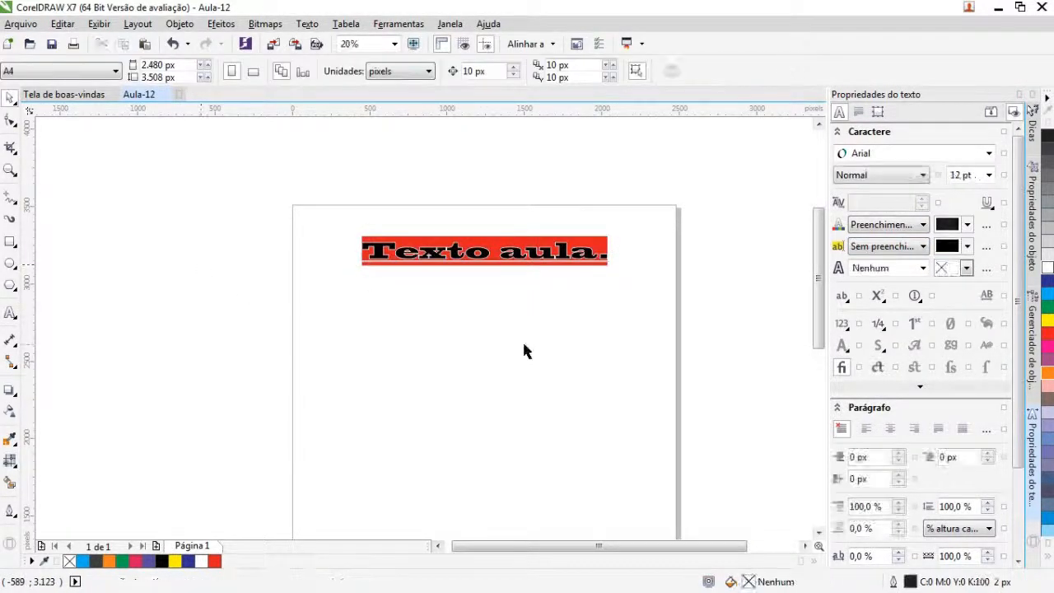
Step: Select all characters of "Texto aula." for editing and bring their paragraph spacing settings into view
double_click(528, 263)
left_click_drag(610, 252, 361, 252)
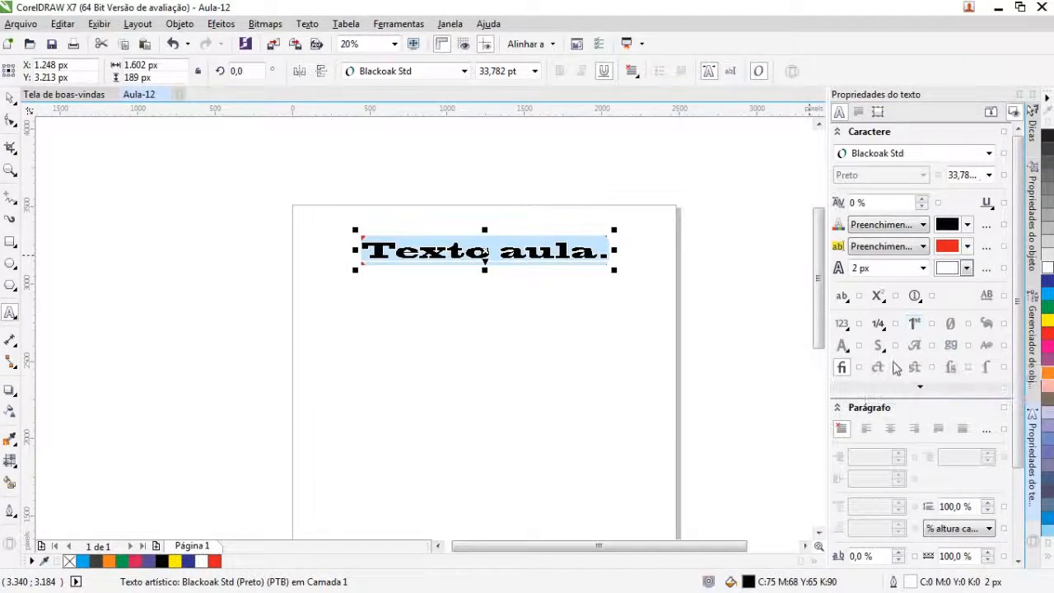
scroll(942, 397, "down", 2)
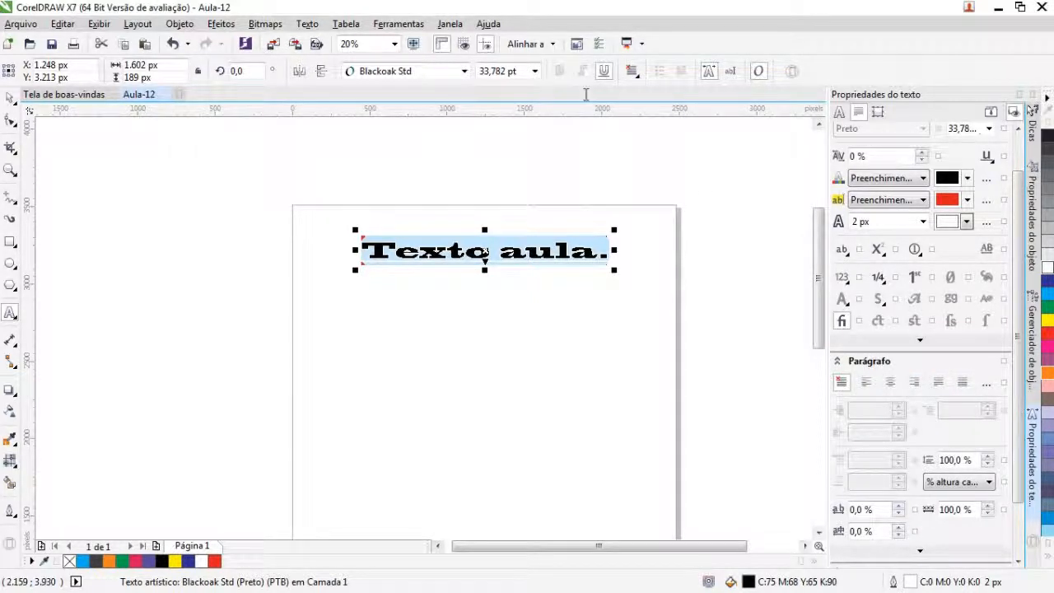
scroll(914, 382, "down", 3)
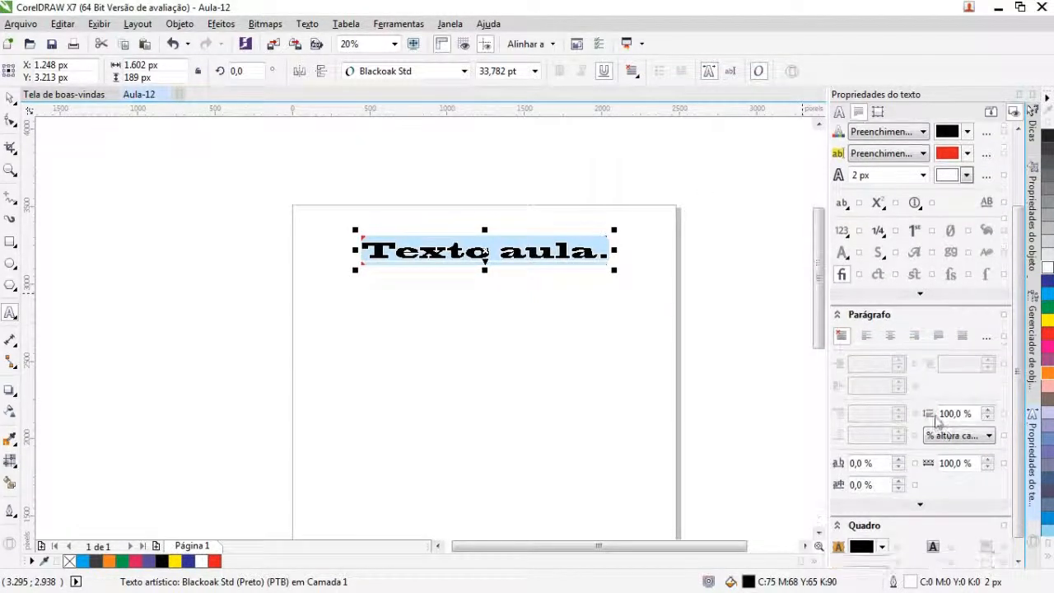
Step: Try increasing the word spacing to 109 %, then restore it to 100 %
left_click(987, 460)
left_click(987, 460)
left_click(987, 460)
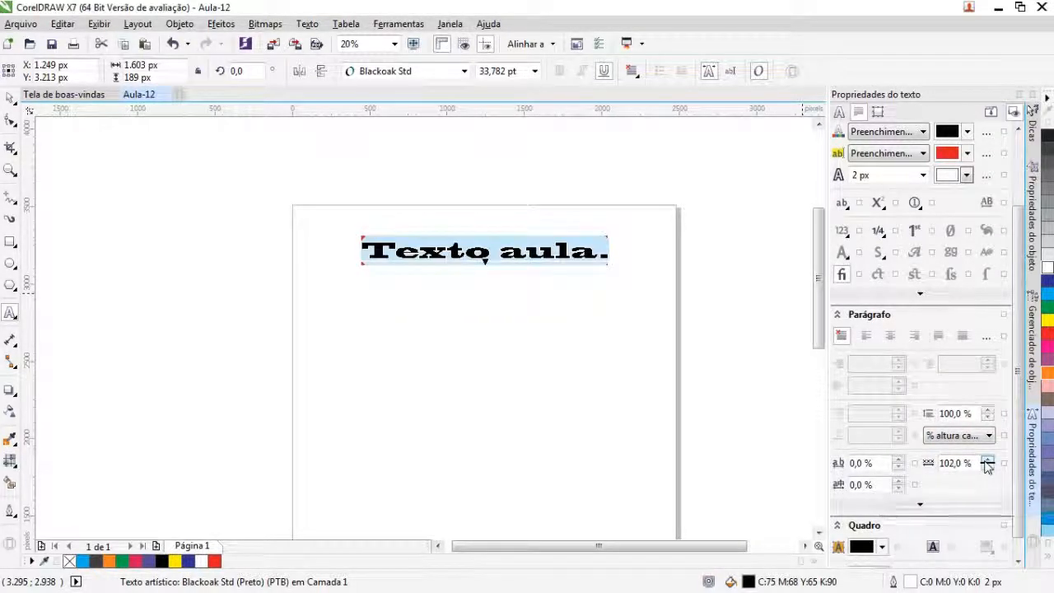
left_click(988, 461)
left_click(987, 460)
left_click(987, 460)
left_click(987, 460)
left_click(987, 460)
left_click(988, 460)
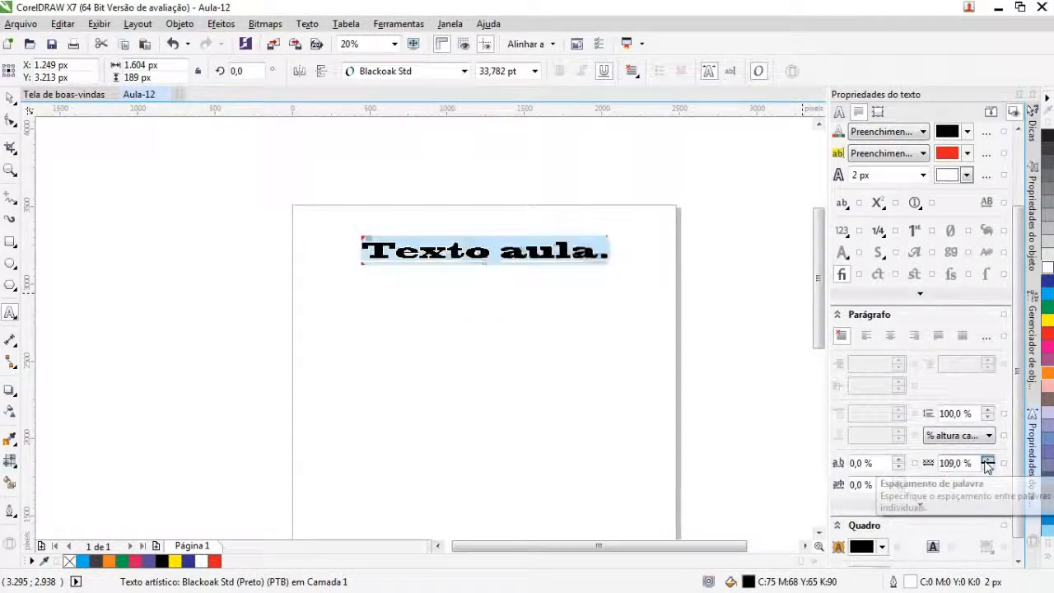
left_click(987, 464)
left_click(987, 464)
left_click(987, 463)
left_click(987, 467)
left_click(988, 467)
left_click(987, 467)
left_click(987, 466)
Step: Set the character spacing to 8 % and the language spacing to 3 % for the selected text
left_click(898, 459)
left_click(898, 459)
left_click(898, 460)
left_click(898, 459)
left_click(898, 459)
left_click(898, 459)
left_click(898, 460)
left_click(901, 460)
left_click(901, 461)
left_click(901, 460)
left_click(900, 460)
left_click(900, 460)
left_click(903, 469)
left_click(902, 469)
left_click(903, 469)
left_click(902, 468)
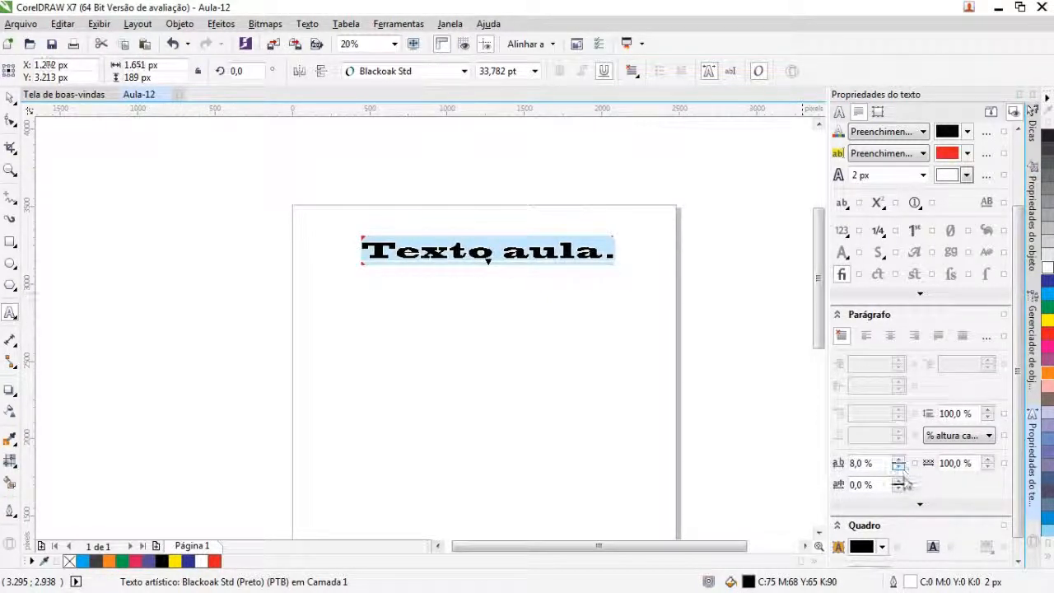
left_click(898, 482)
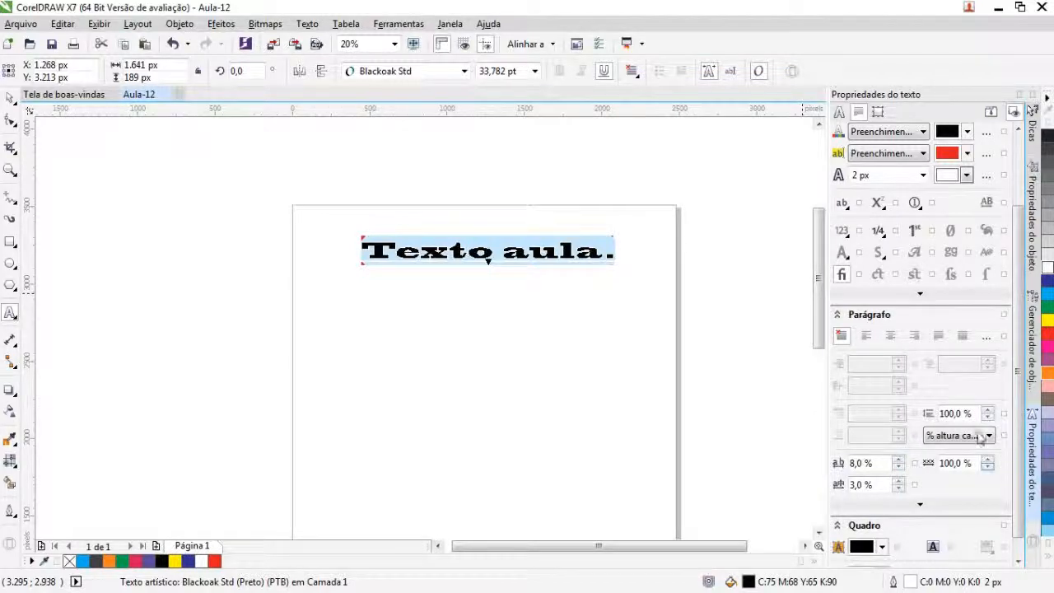
Step: Expand the additional character options to view the strikethrough, overline, offset and rotation settings, and collapse them again
scroll(978, 434, "down", 1)
left_click(918, 282)
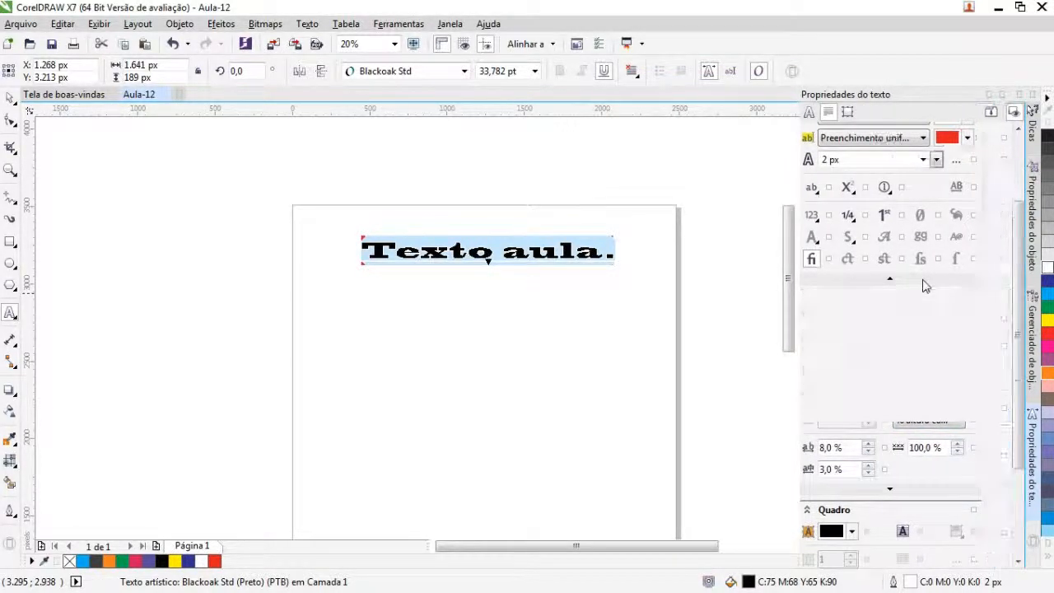
left_click(918, 286)
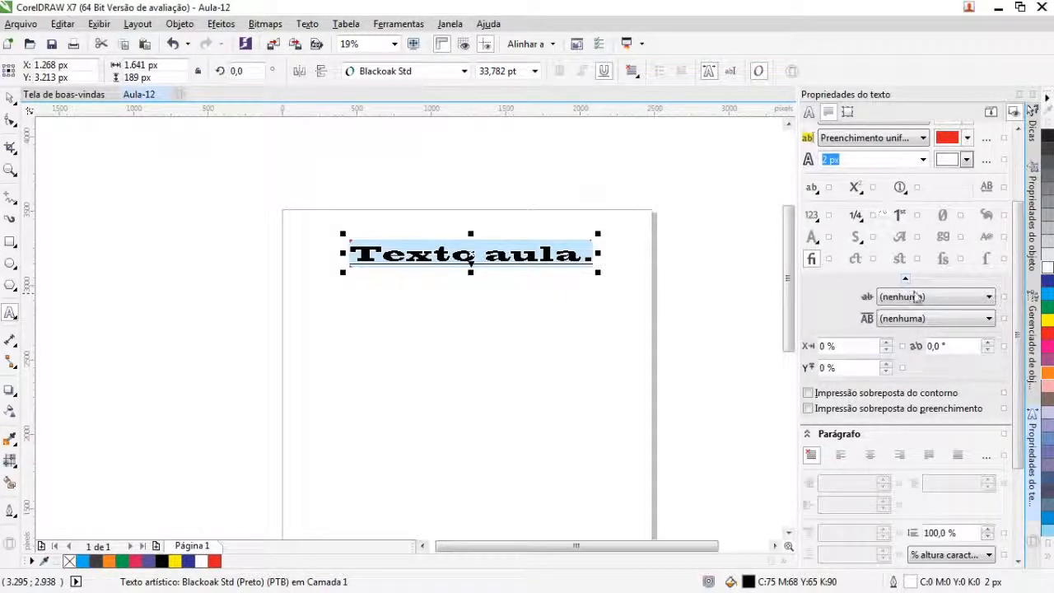
left_click(905, 280)
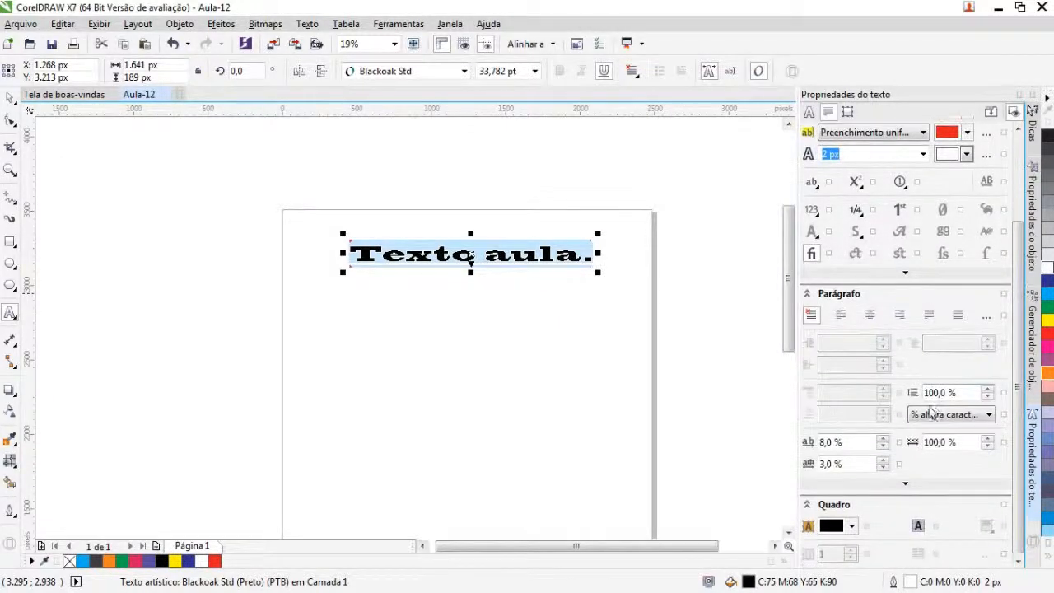
Step: Set the text frame's background colour to dark red, using the CMYK colour model
left_click(851, 527)
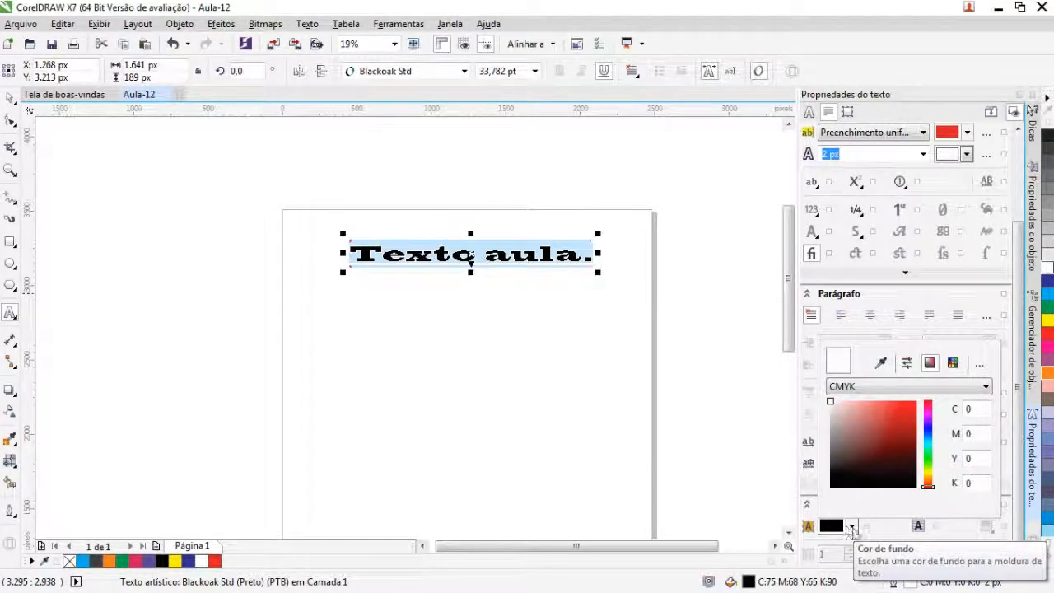
left_click(885, 387)
left_click(885, 395)
left_click(887, 421)
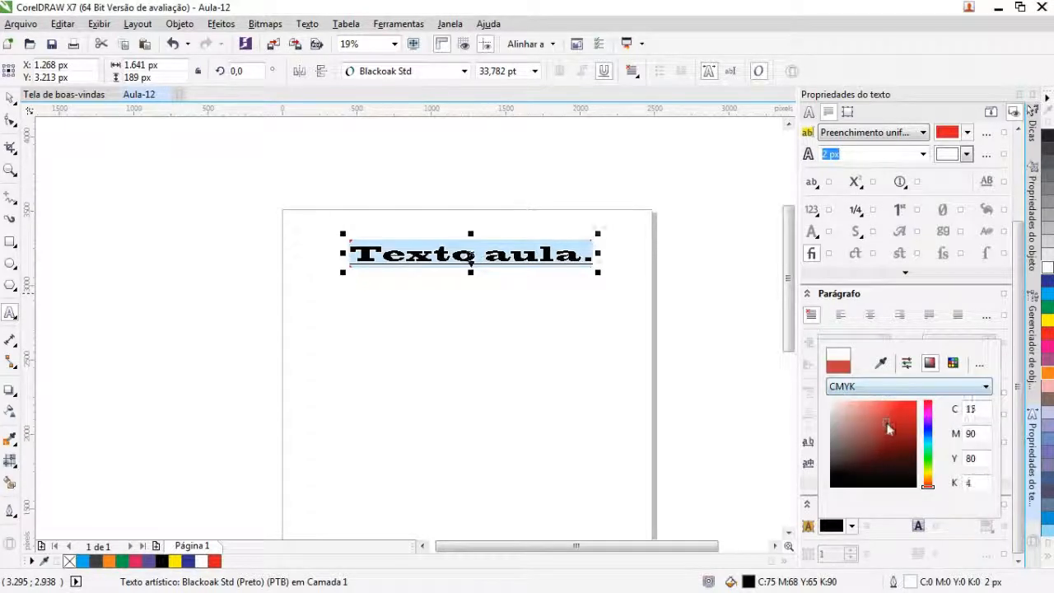
left_click(889, 452)
left_click(412, 280)
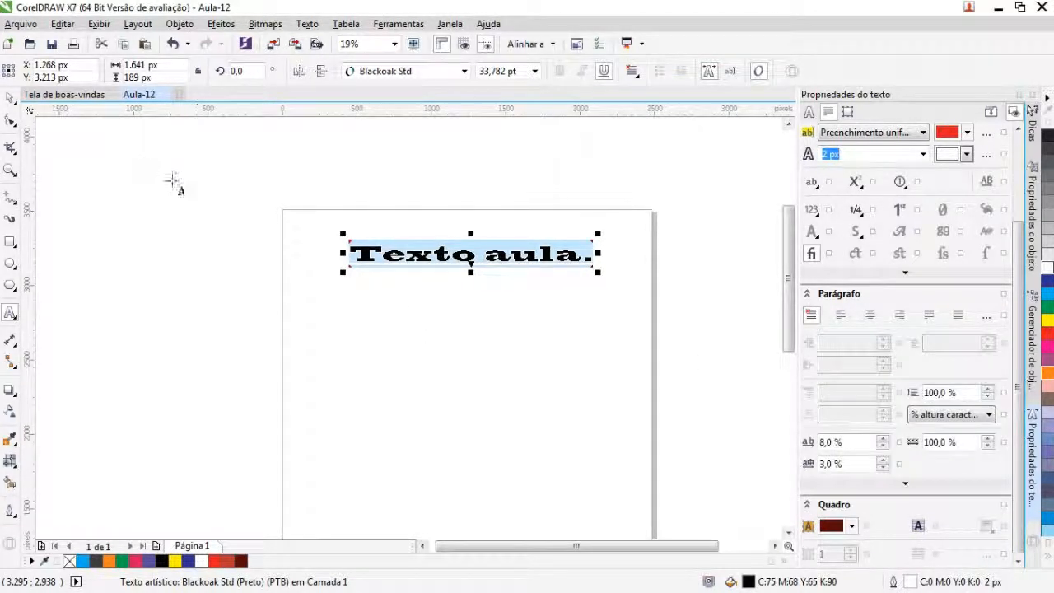
left_click(354, 258)
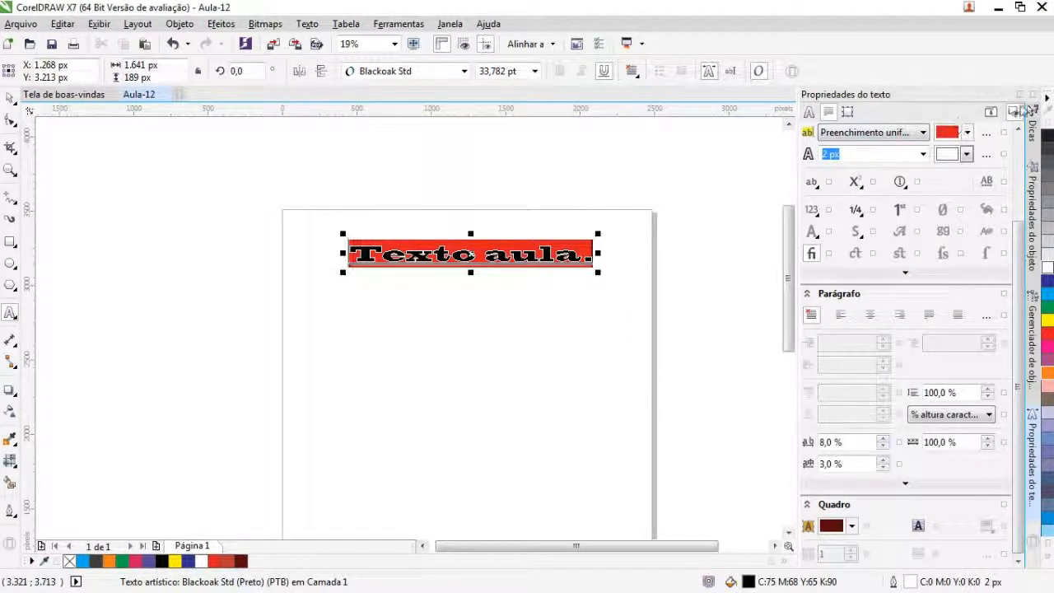
Step: Move the whole text object down the page to about X 1,293 px, Y 2,864 px
left_click(10, 100)
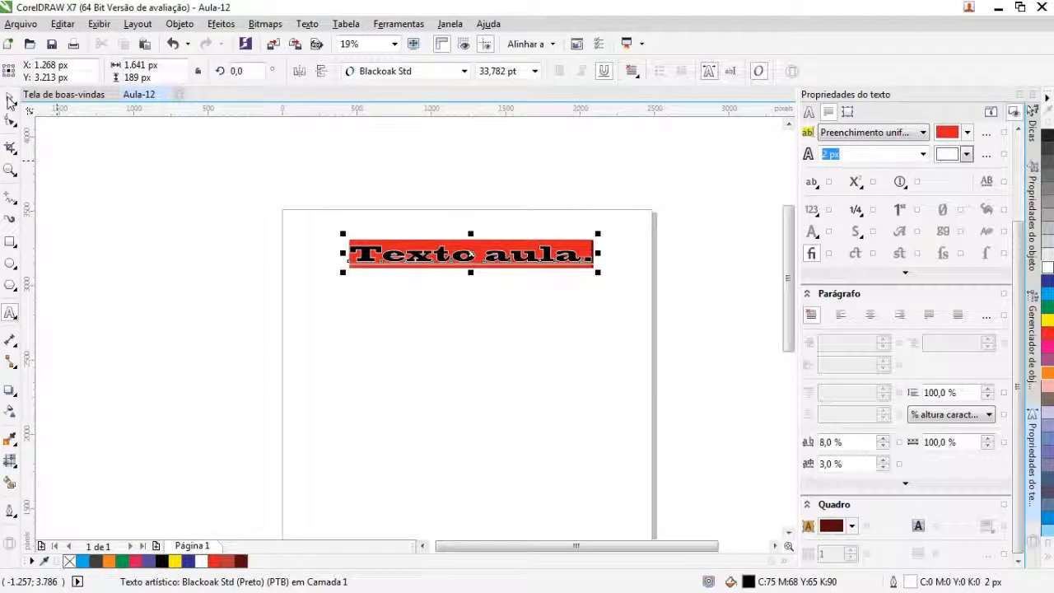
left_click(486, 381)
left_click_drag(463, 255, 467, 307)
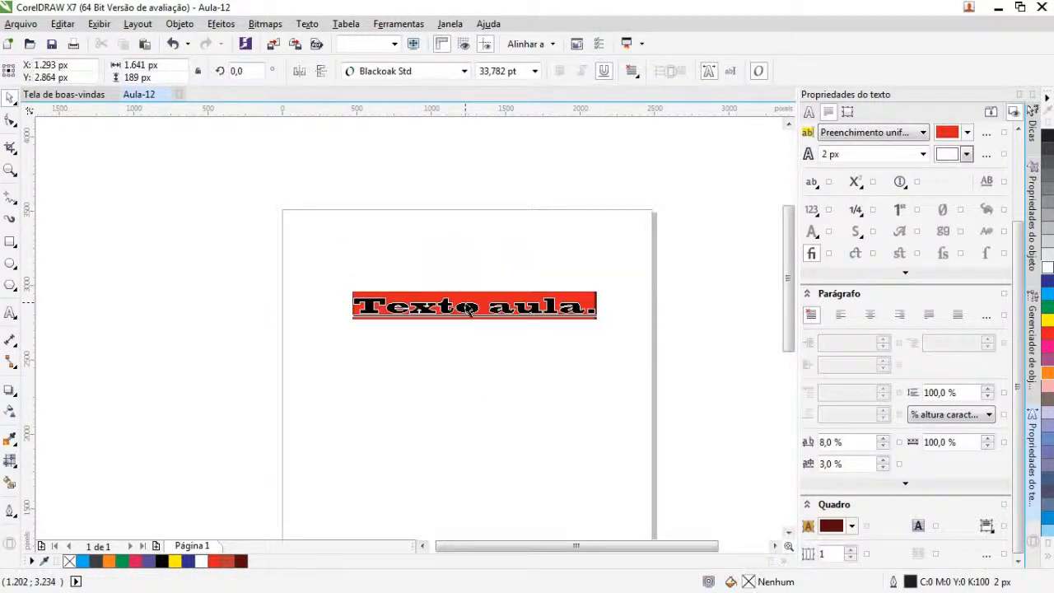
left_click(477, 314)
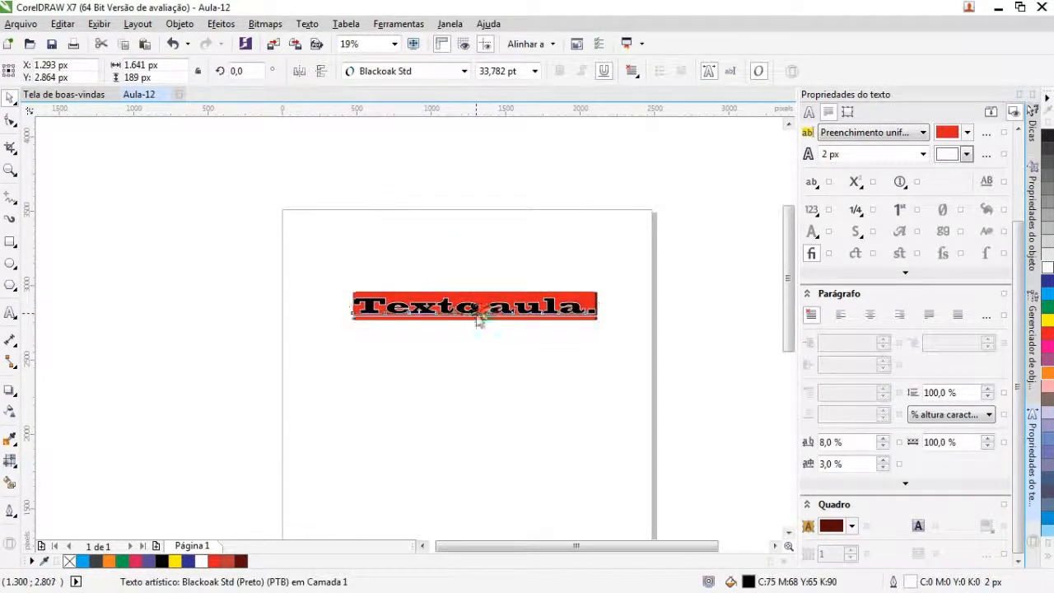
Step: Select the entire text and change its background fill to no fill (Sem preenchimento)
double_click(592, 309)
left_click_drag(605, 308, 225, 286)
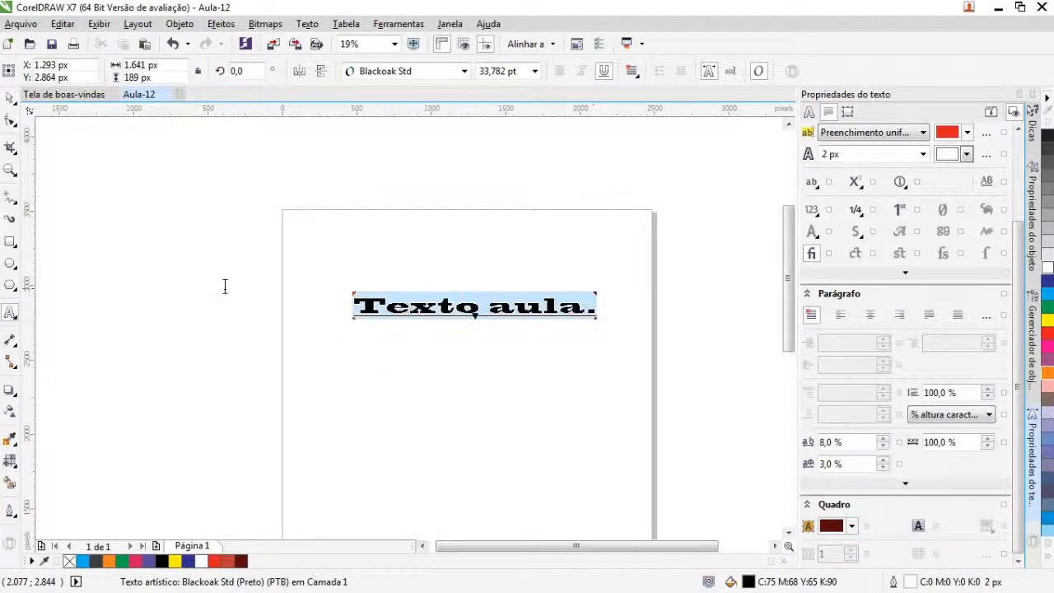
scroll(865, 189, "up", 1)
left_click(909, 163)
left_click(861, 176)
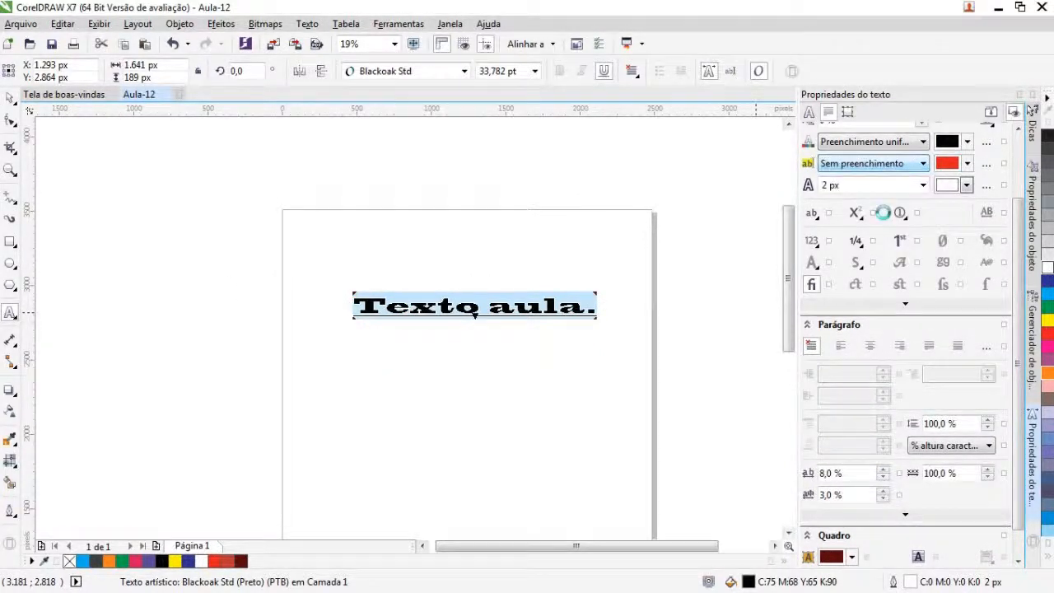
Step: Remove the character outline by setting its width to none (Nenhum)
scroll(882, 213, "up", 1)
left_click(912, 216)
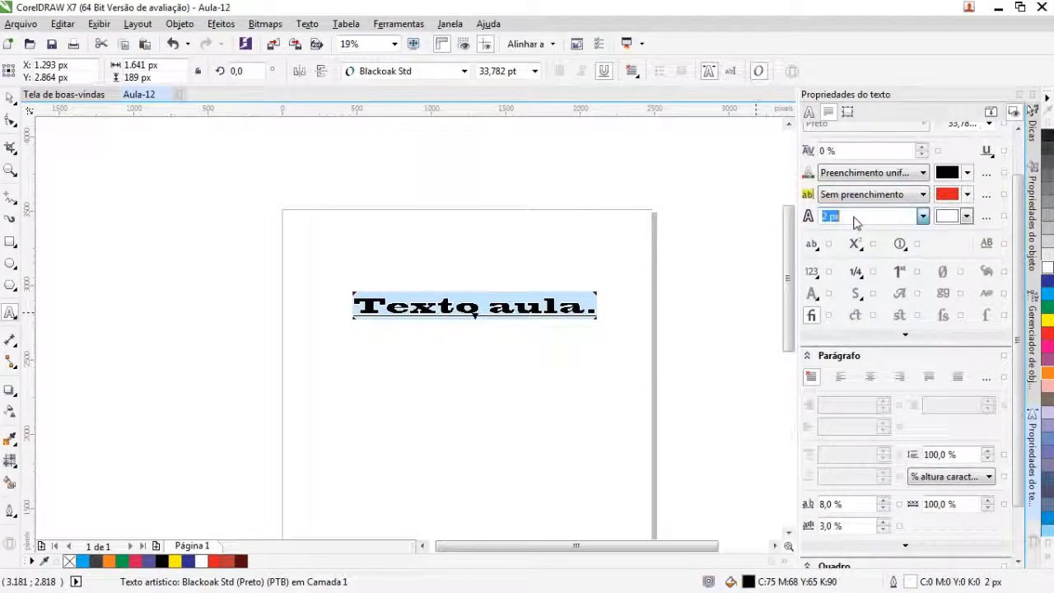
left_click(922, 216)
left_click(853, 231)
Step: Reselect the whole text, set its frame background colour to white (C0 M0 Y0 K0) and deselect it
left_click(579, 258)
left_click(586, 313)
left_click_drag(602, 308, 322, 293)
scroll(928, 460, "down", 2)
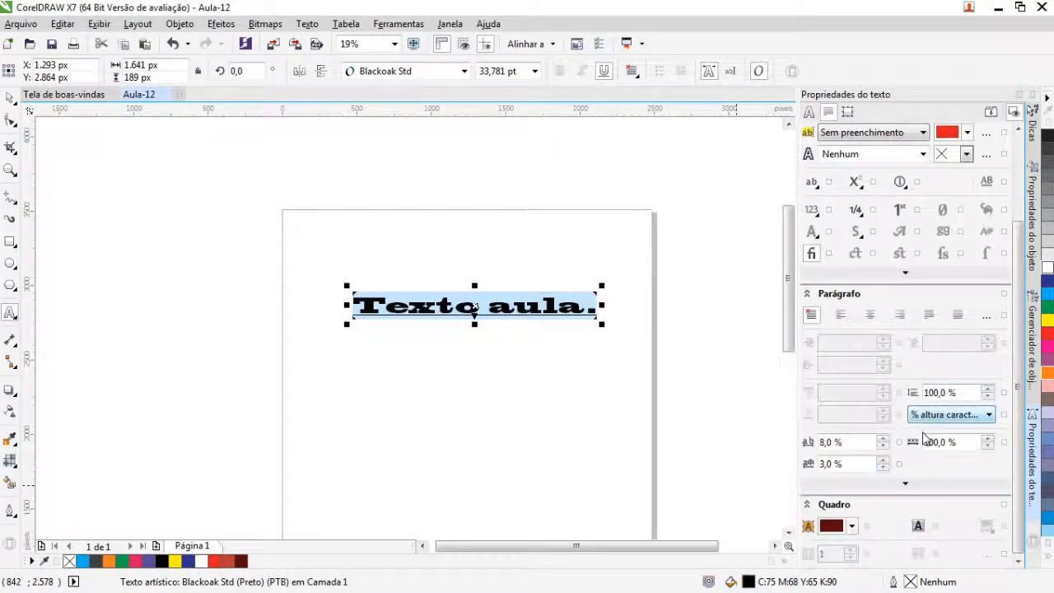
left_click(852, 526)
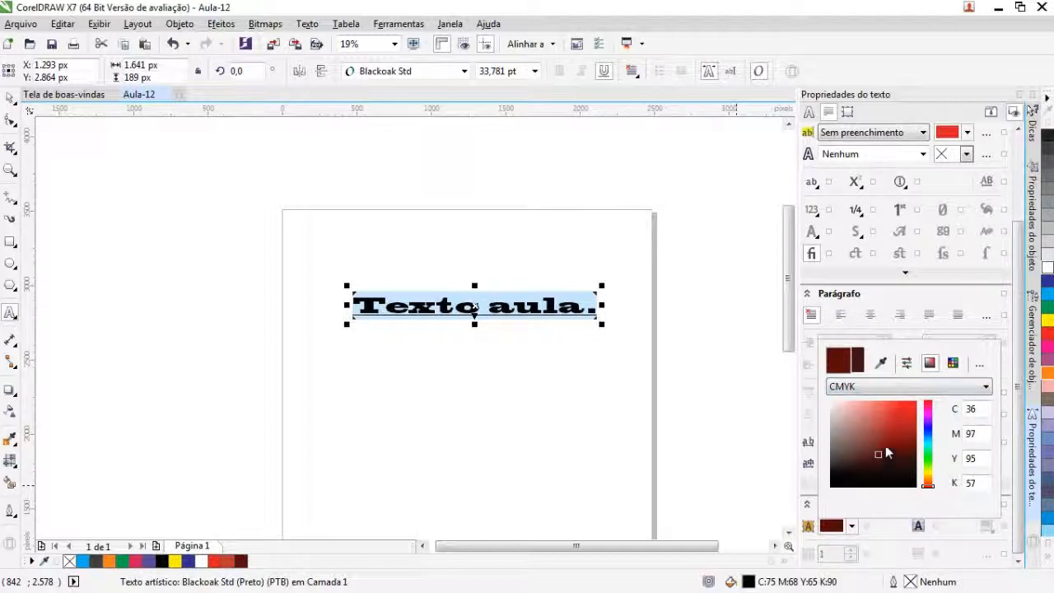
mouse_move(883, 454)
left_mouse_down()
mouse_move(828, 412)
mouse_move(829, 401)
left_mouse_up()
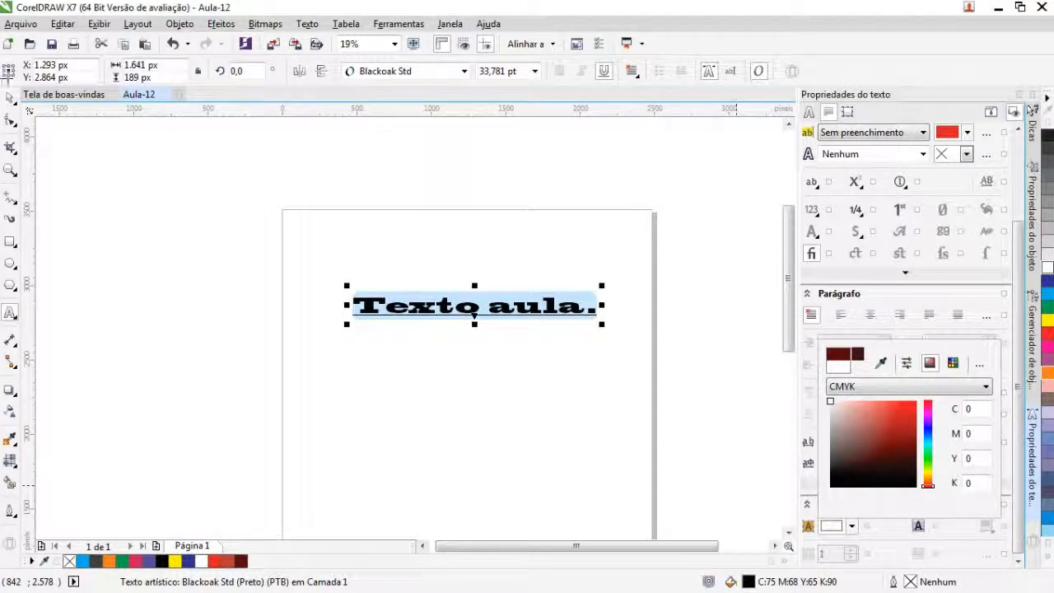
left_click(11, 97)
left_click(9, 97)
left_click(78, 253)
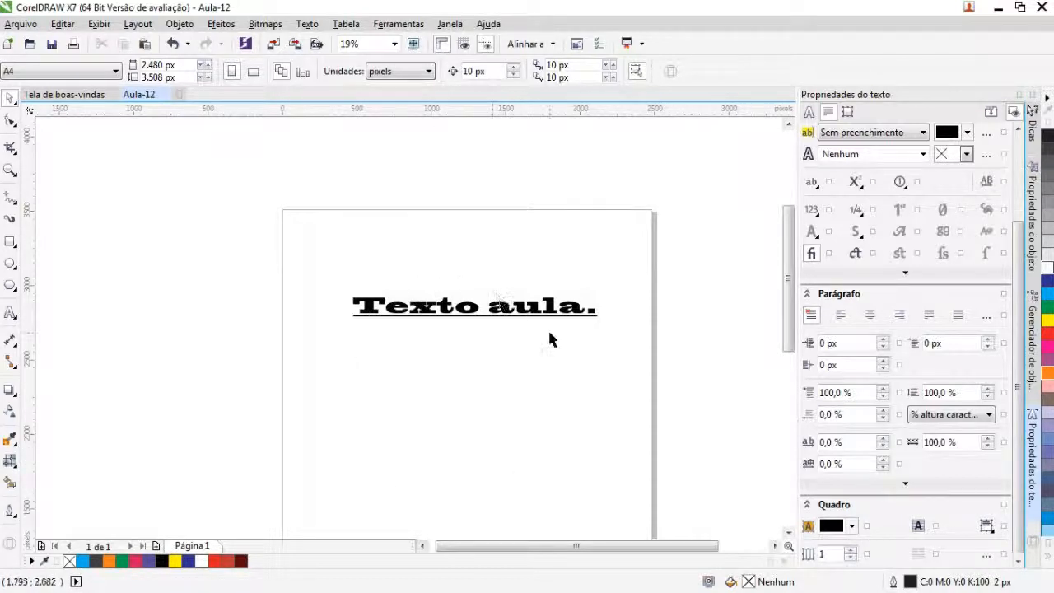
Step: Draw an ellipse about 1,047 px wide and 985 px high below the text
left_click(10, 263)
mouse_move(412, 348)
left_mouse_down()
mouse_move(548, 460)
mouse_move(570, 495)
left_mouse_up()
left_click(10, 97)
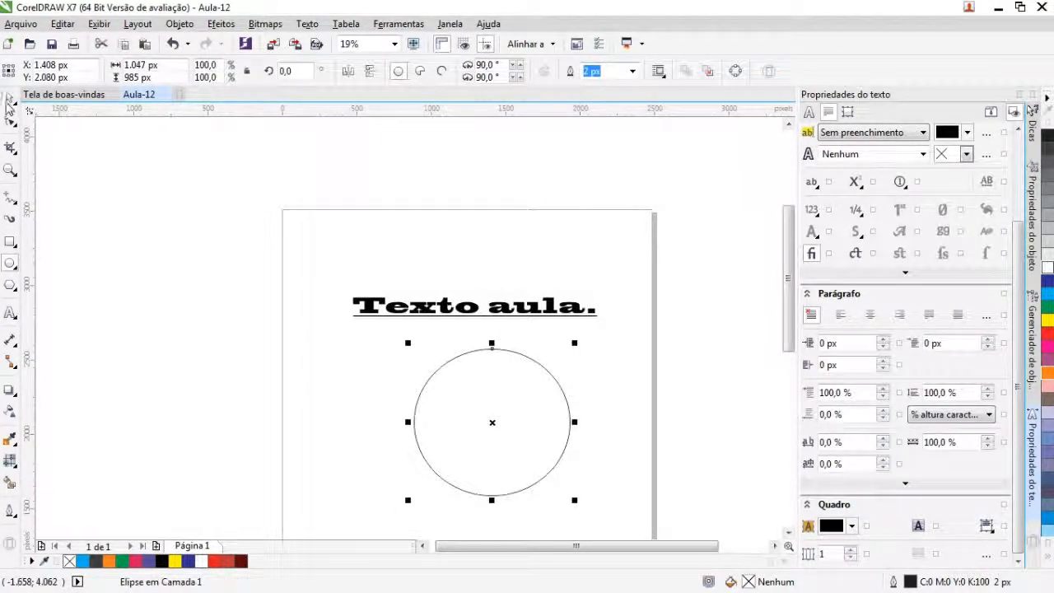
Step: Fit the text "Texto aula." to the ellipse path (Ajustar Texto ao Caminho), placing it along the outside of the upper arc
left_click(462, 301)
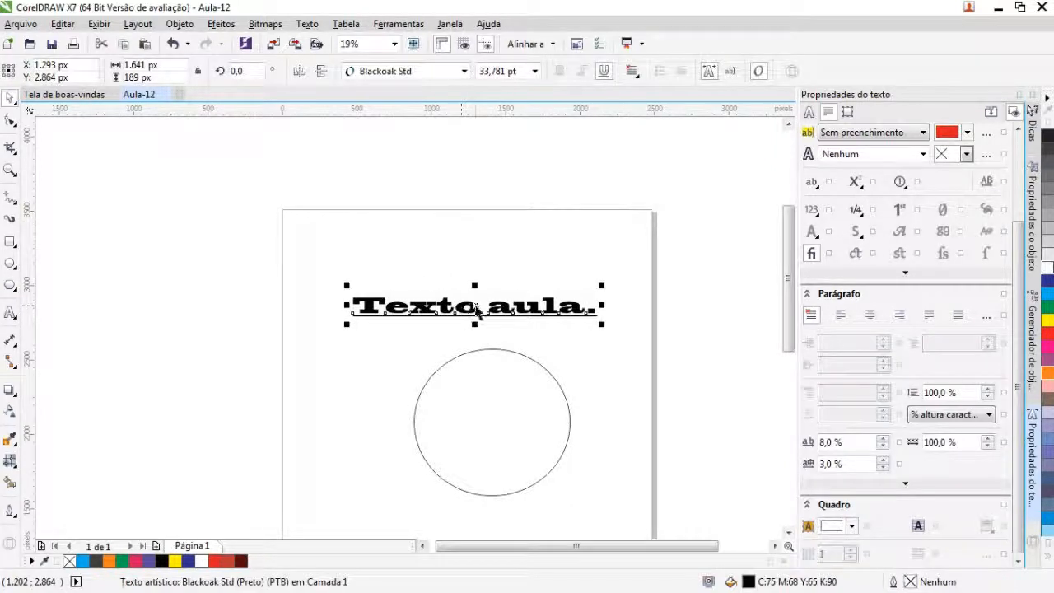
left_click(306, 25)
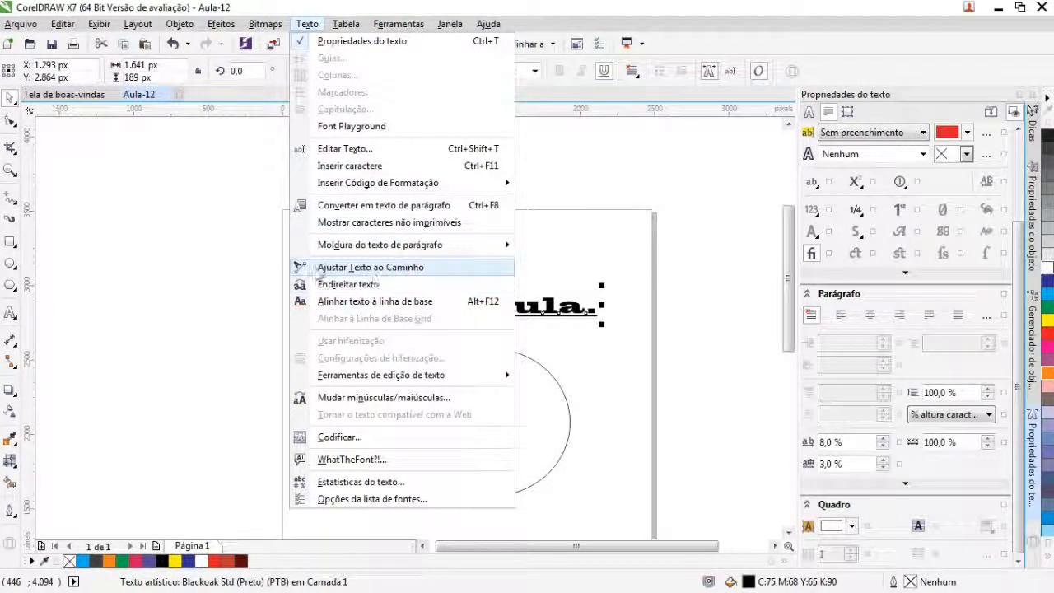
left_click(407, 277)
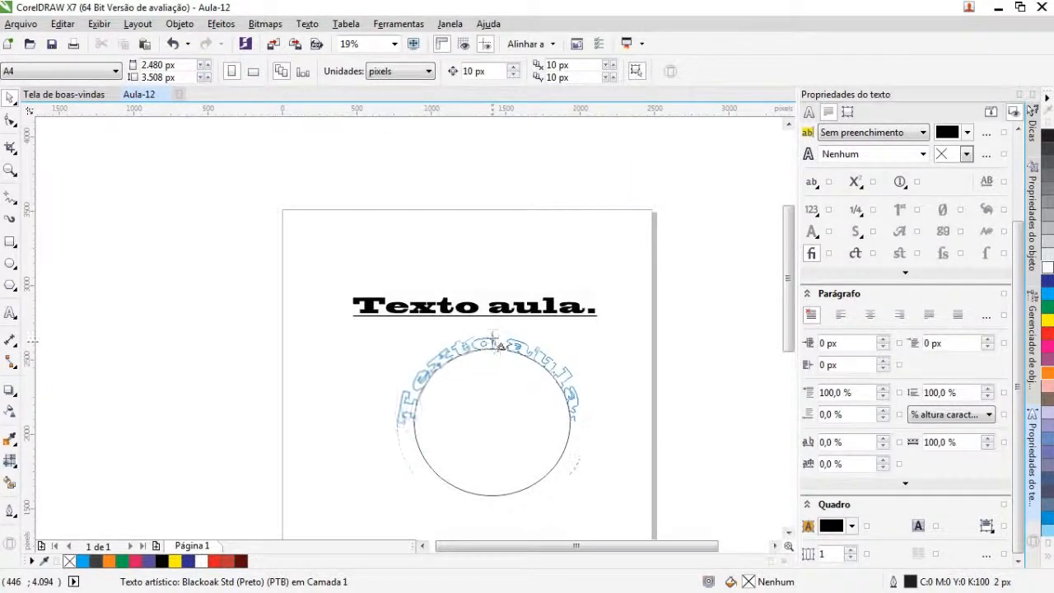
left_click_drag(504, 268, 497, 354)
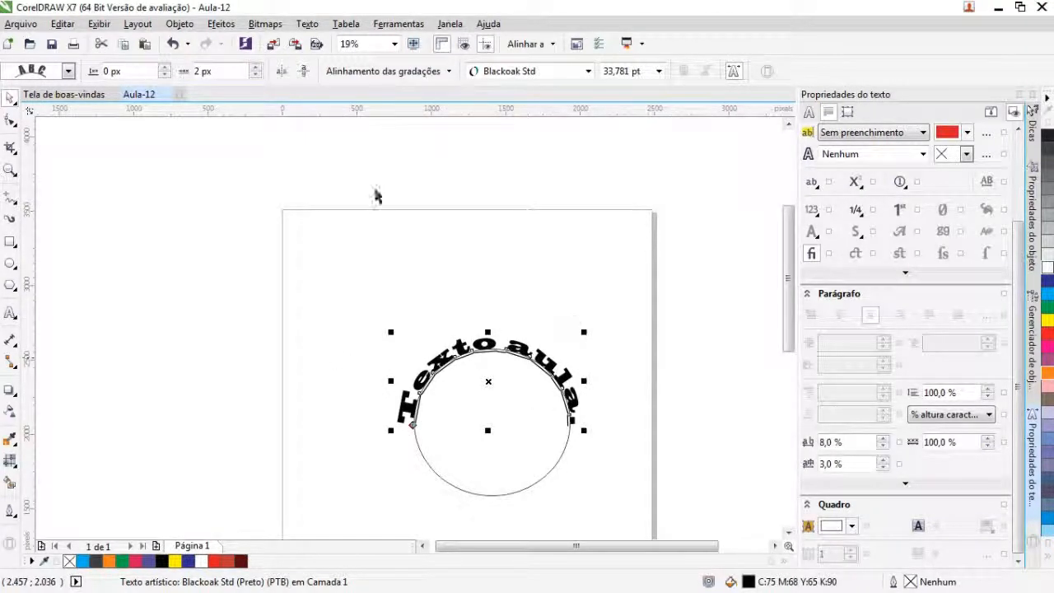
Step: Preview the available text orientation styles on the curved text, keeping the current one
left_click(68, 72)
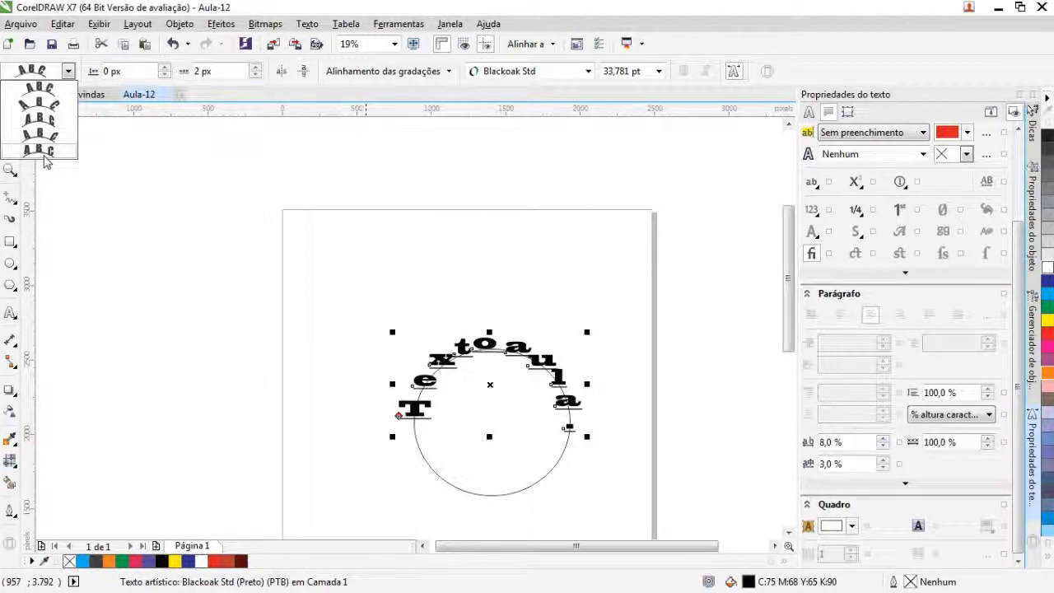
left_click(68, 71)
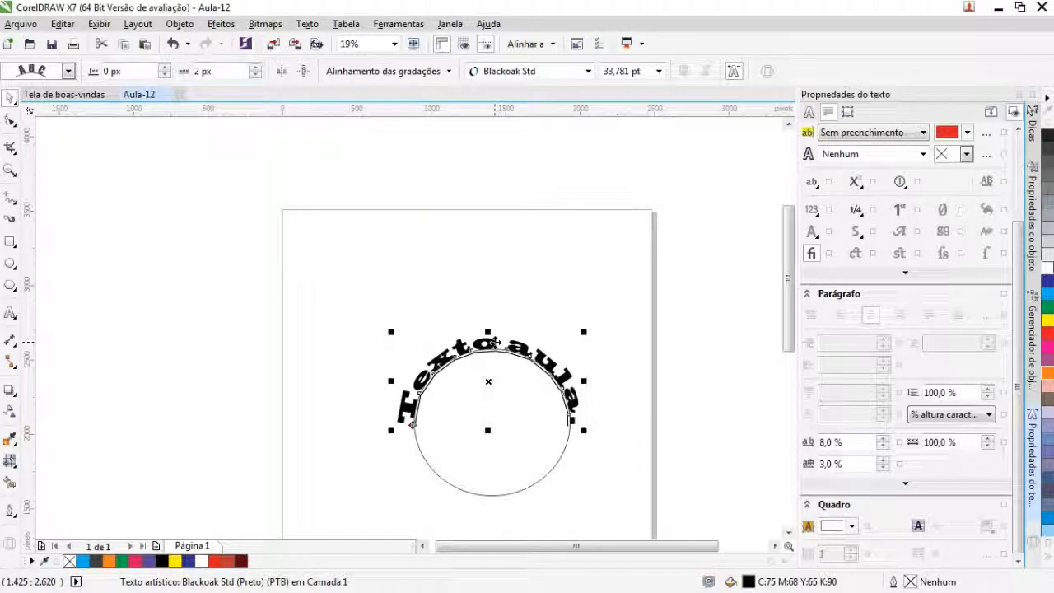
Step: View the curved text in the text editor (Editar Texto) and close it without changing the wording
left_click(311, 26)
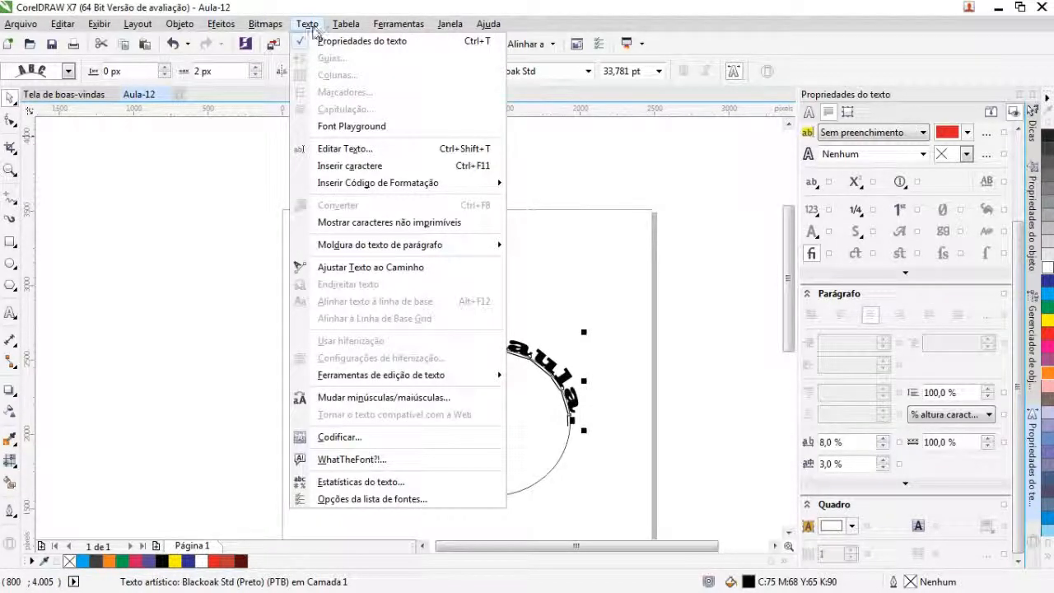
left_click(345, 149)
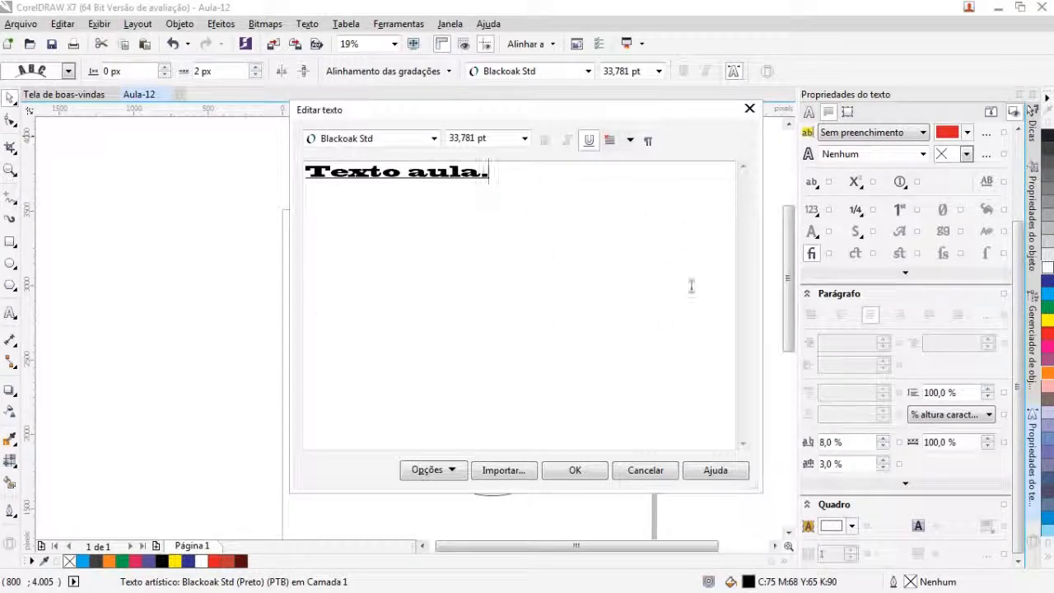
left_click(574, 470)
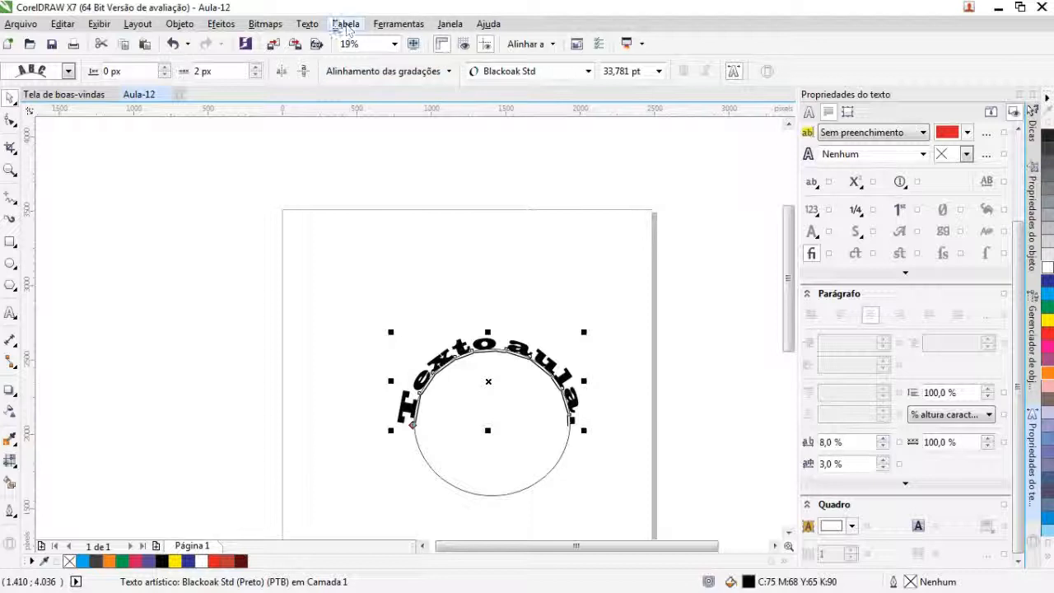
left_click(308, 24)
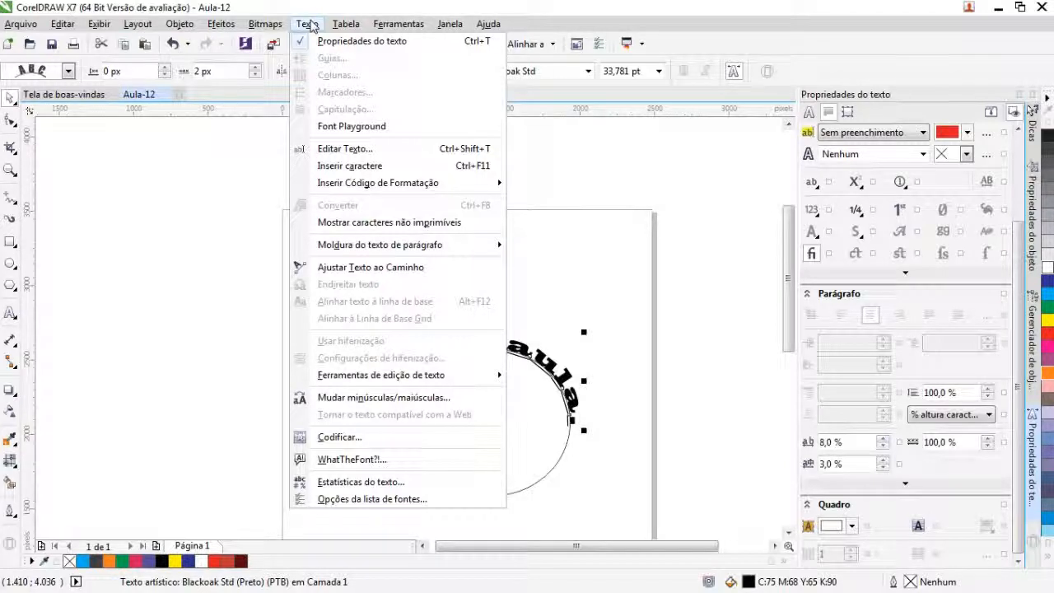
left_click(308, 24)
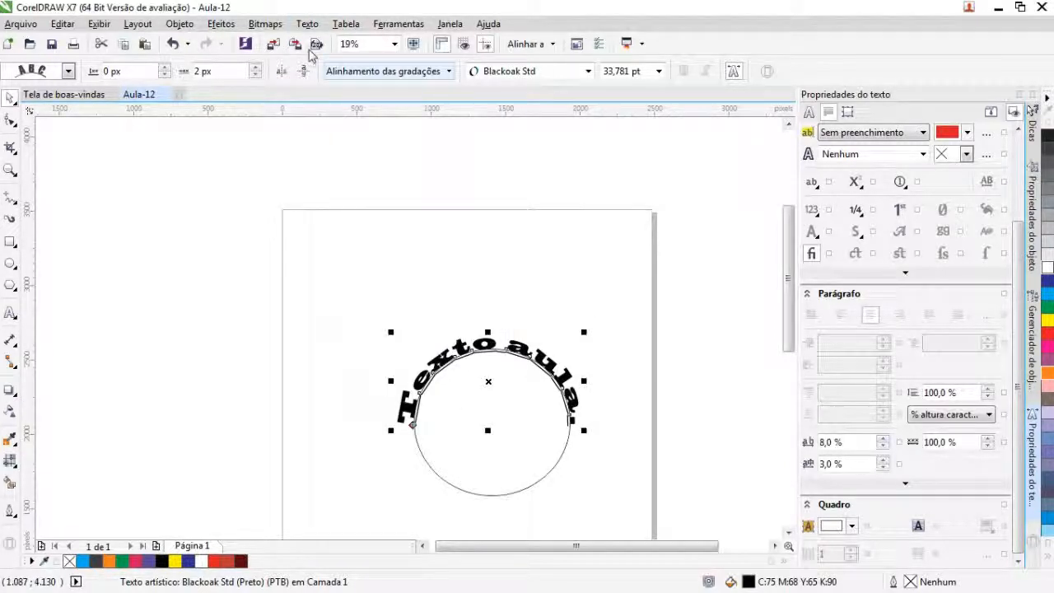
Step: Invert the upper and lower case of the curved text using the iNVERTER mAIÚSC/mINÚSC option
left_click(307, 24)
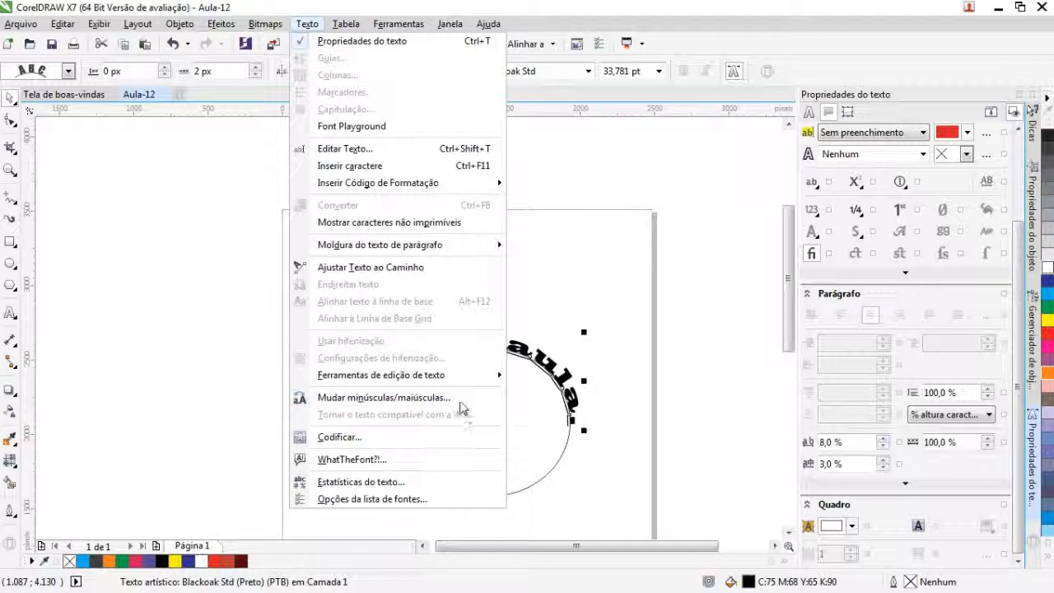
right_click(395, 401)
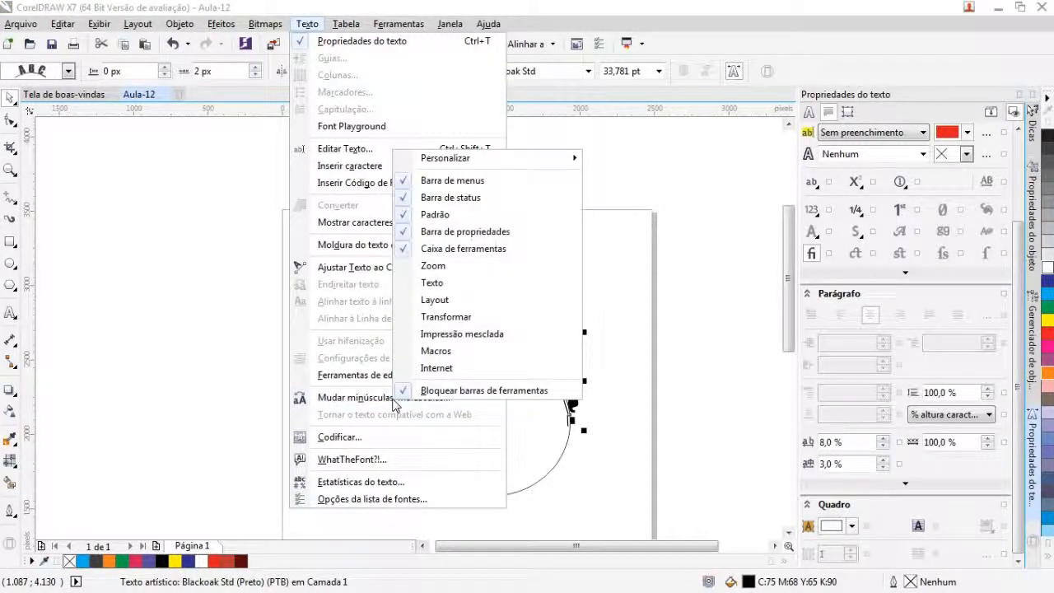
left_click(394, 401)
left_click_drag(537, 233, 620, 138)
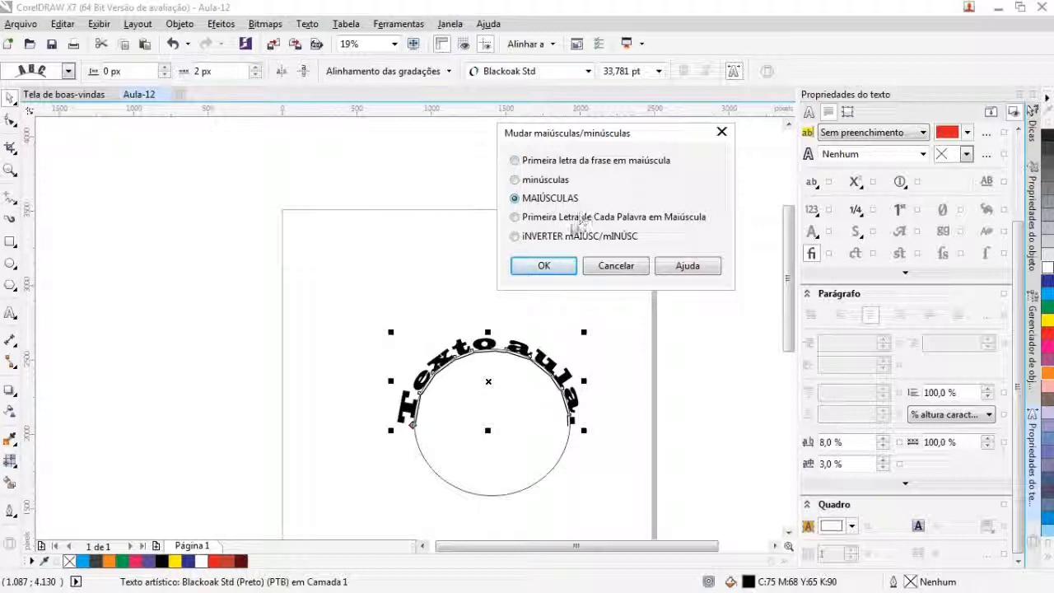
left_click(546, 238)
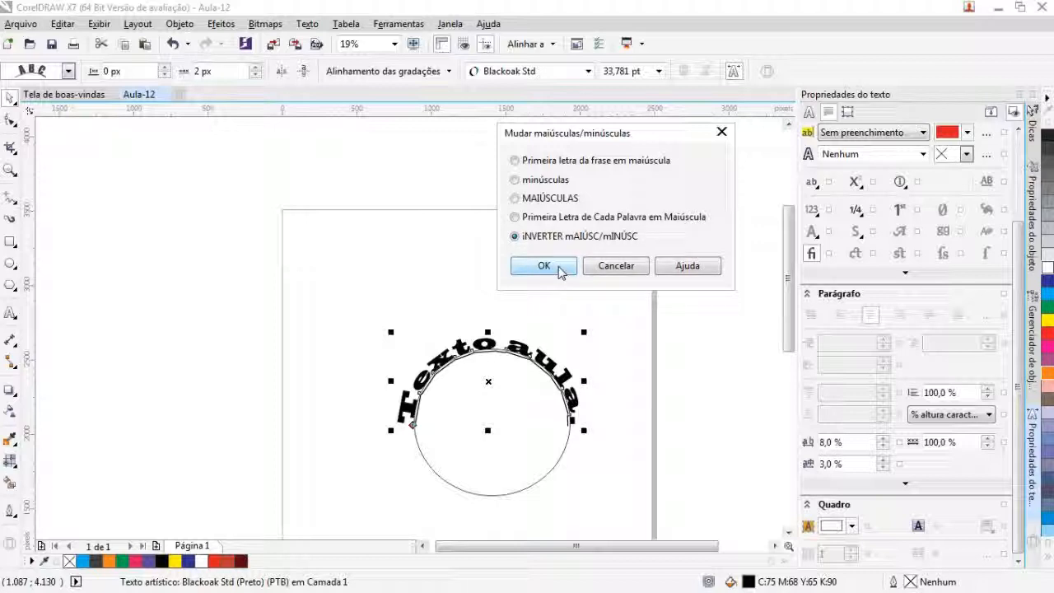
left_click(544, 266)
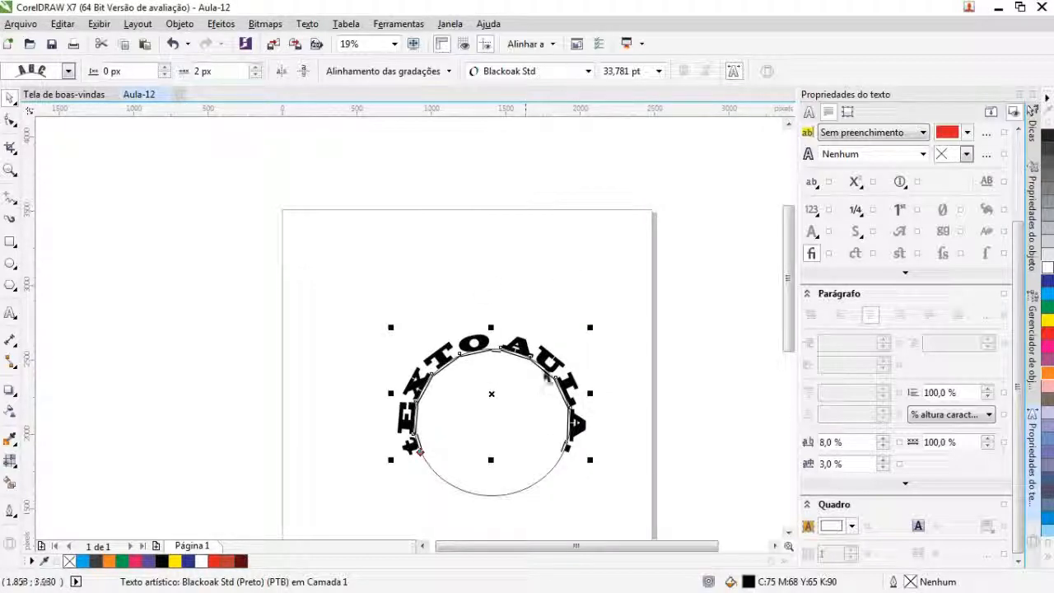